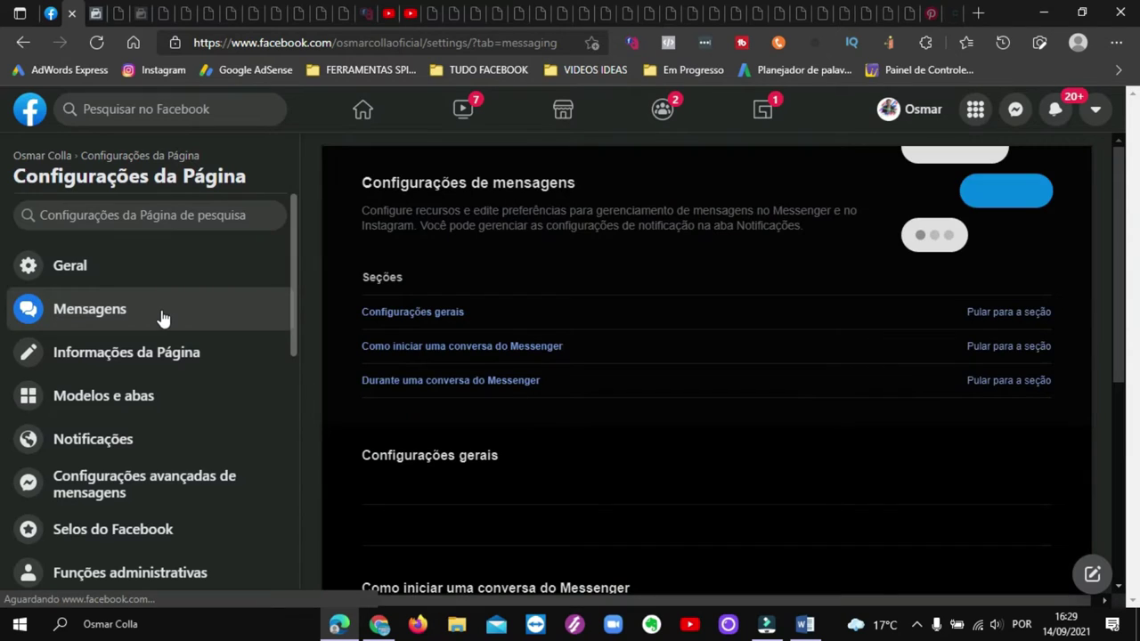
# - Review the Page's messaging settings, from the general section through the greeting and Messenger link to the automatic replies option
pyautogui.scroll(-2, 759, 310)
pyautogui.scroll(-2, 756, 316)
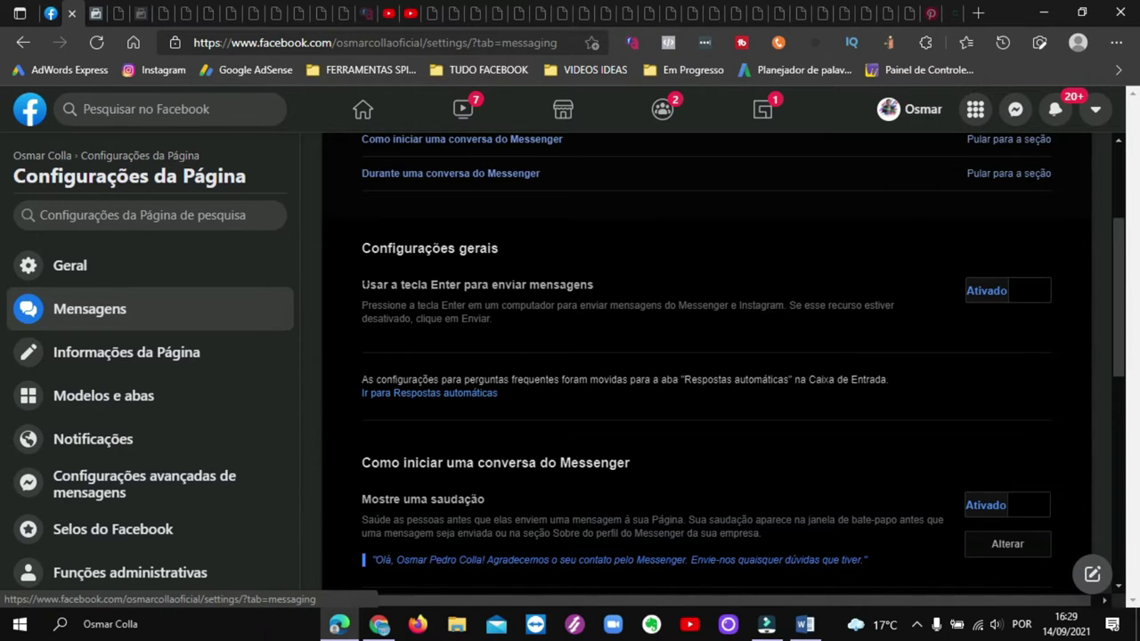
pyautogui.scroll(-4, 602, 409)
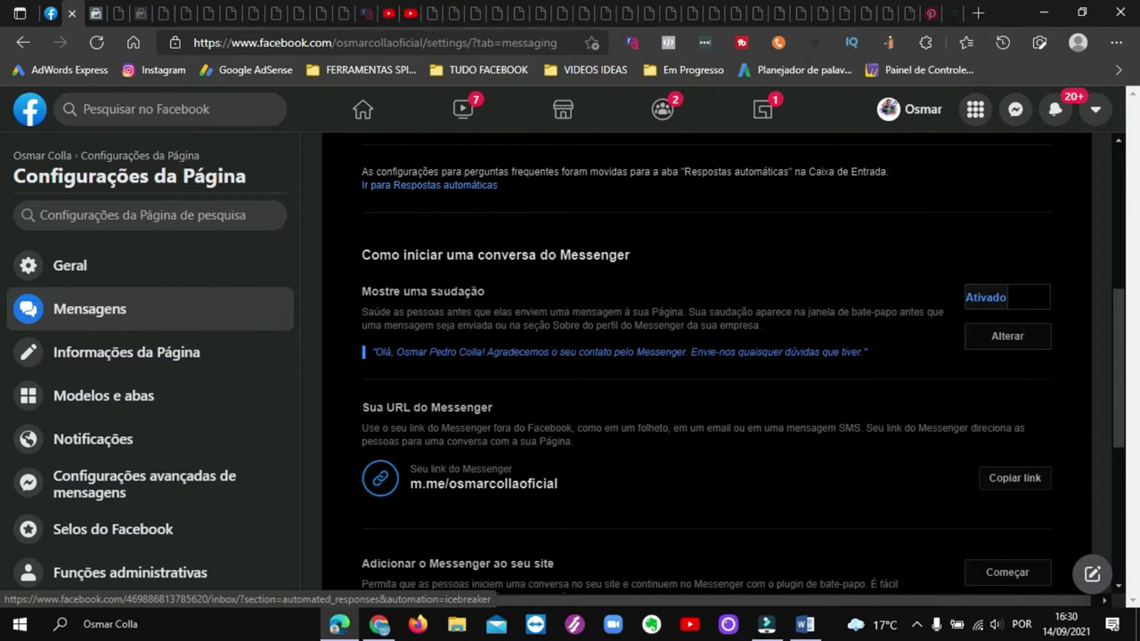
pyautogui.scroll(-3, 711, 317)
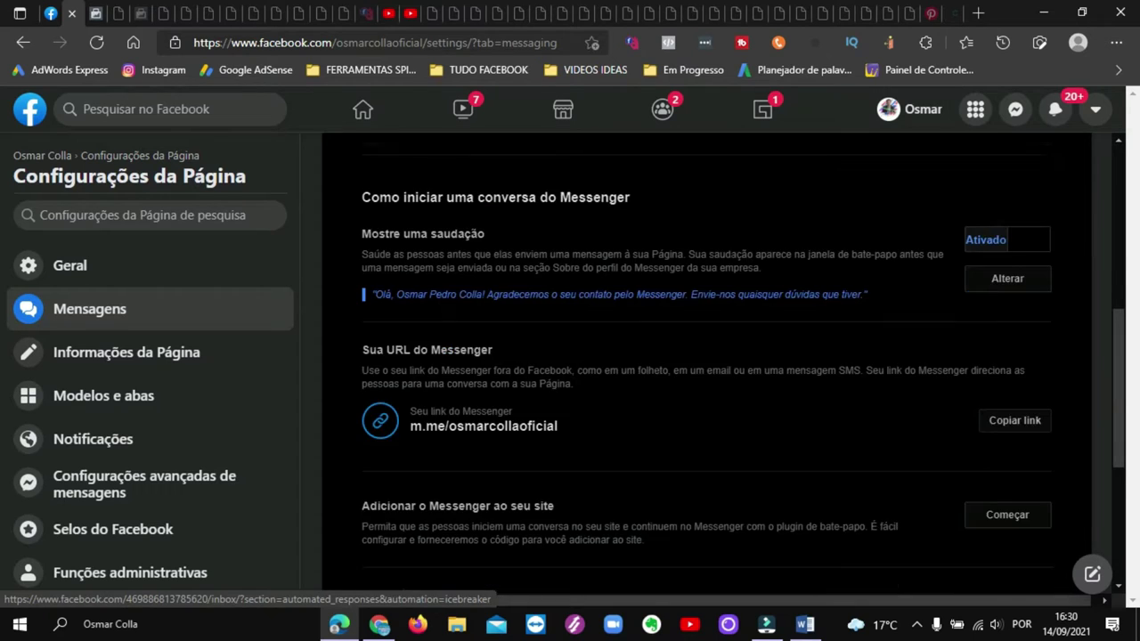
pyautogui.scroll(-3, 711, 322)
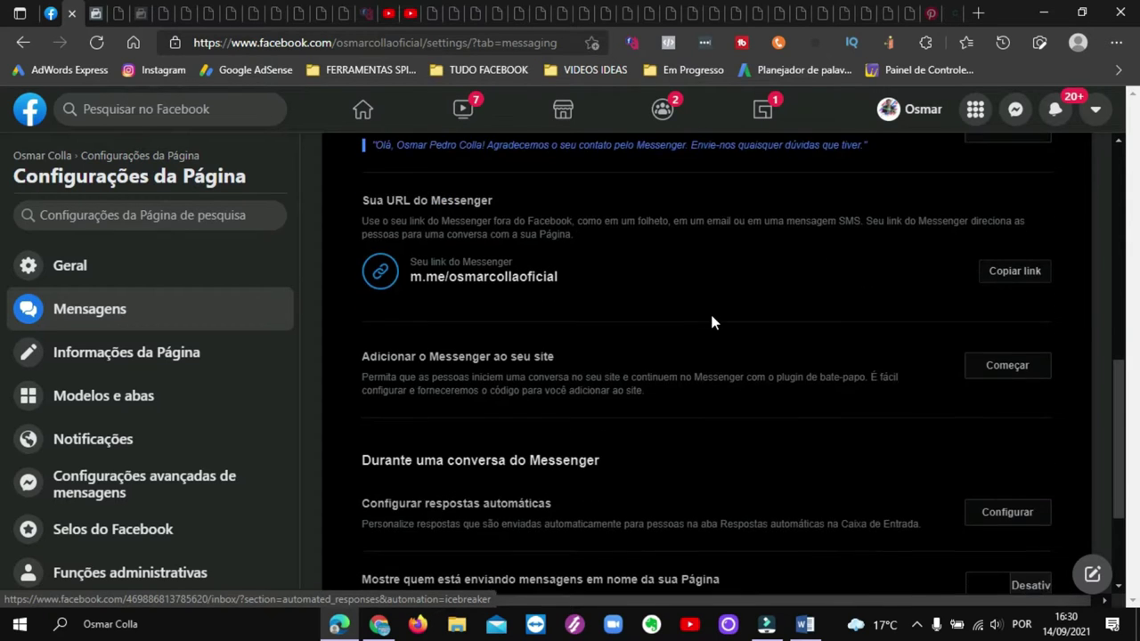
pyautogui.scroll(-2, 712, 320)
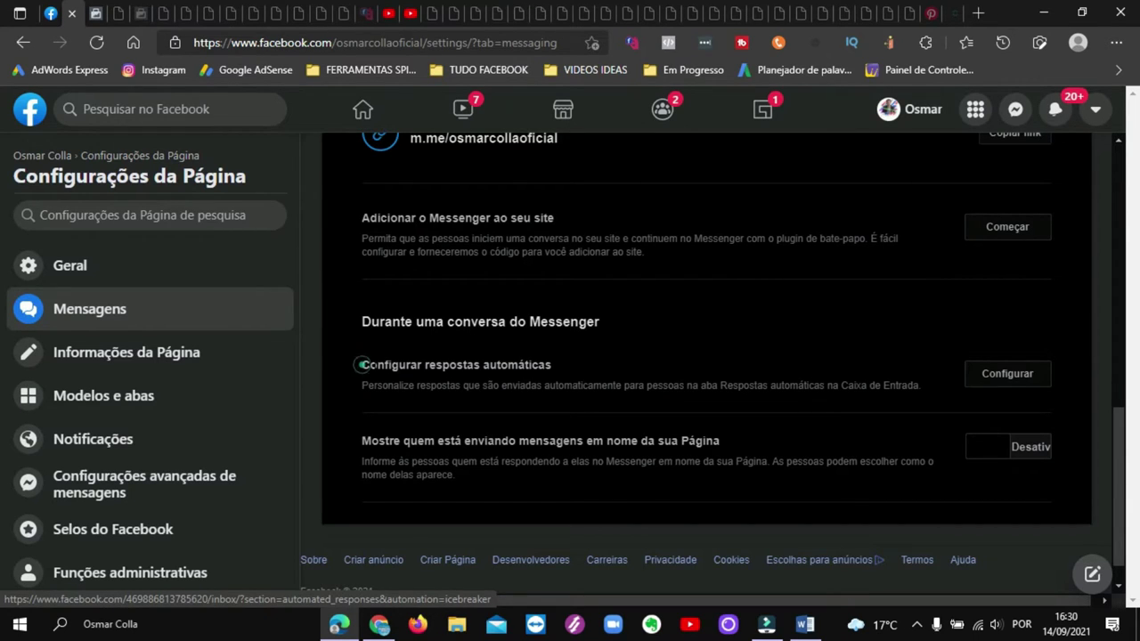
pyautogui.moveTo(362, 365); pyautogui.dragTo(552, 365)
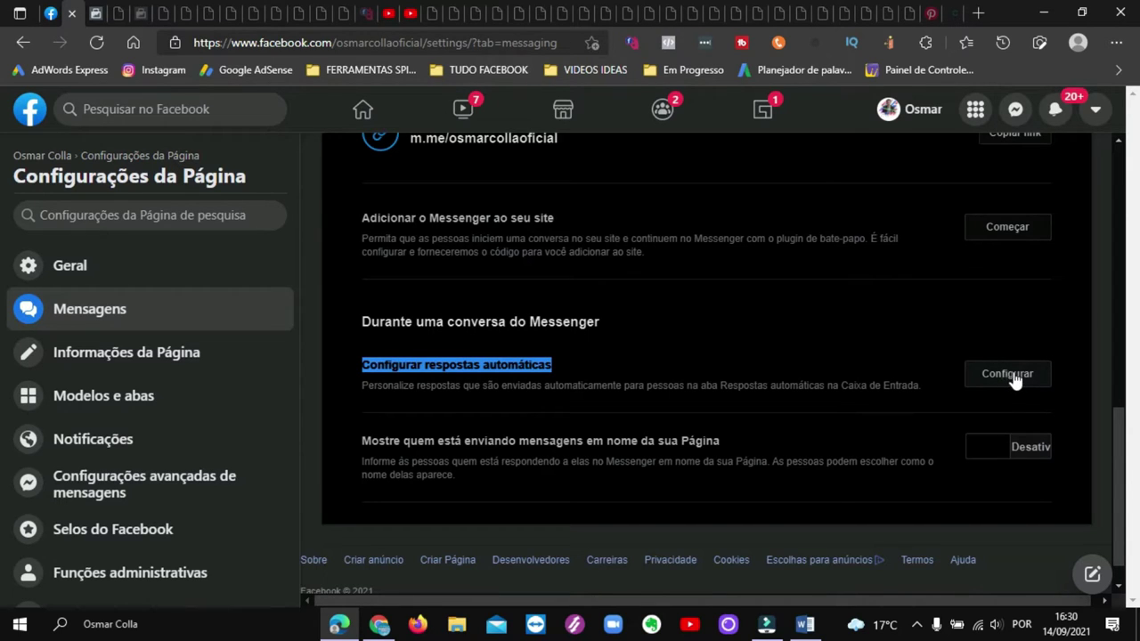
pyautogui.scroll(-1, 891, 388)
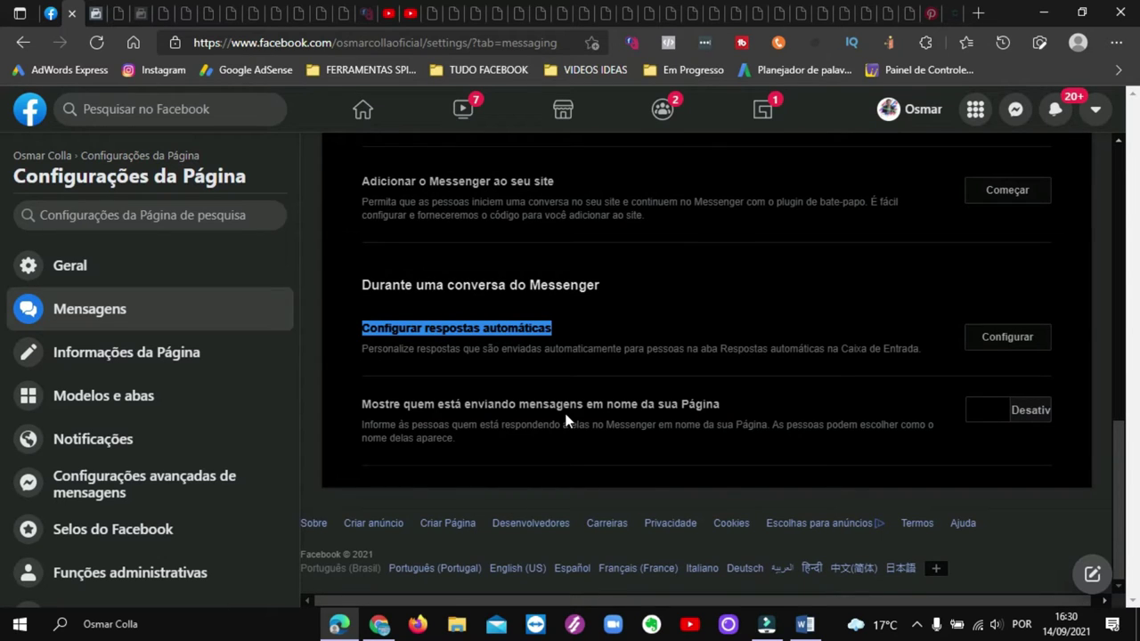
# - Try turning on the display of who sends messages for the Page, examine its chat preview, and switch it back off
pyautogui.click(987, 411)
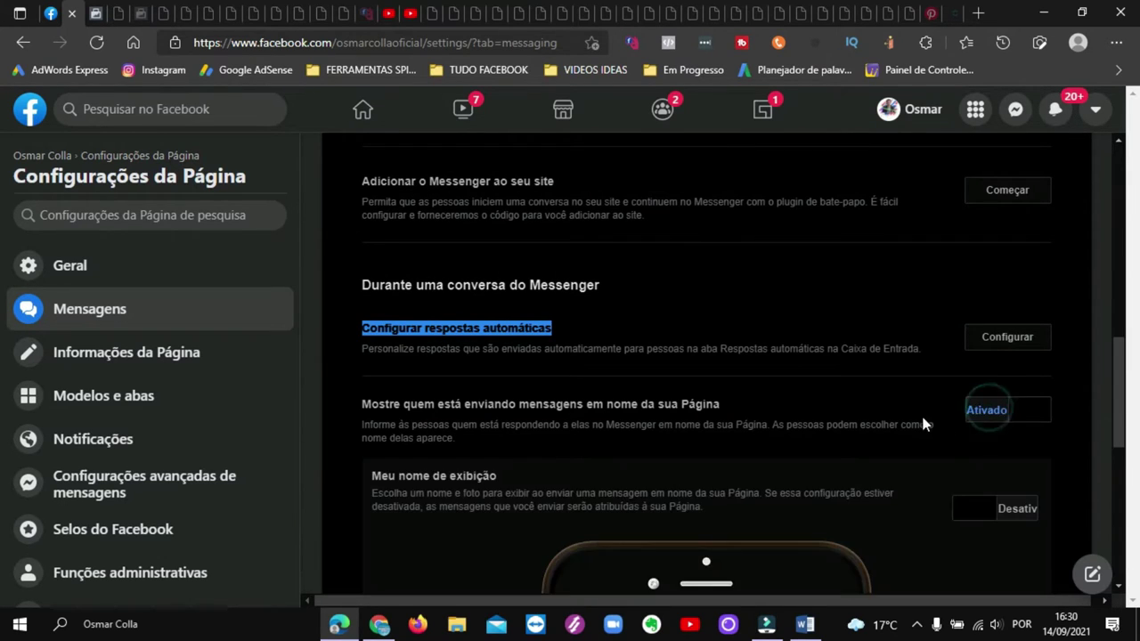
pyautogui.scroll(-2, 880, 391)
pyautogui.scroll(-2, 876, 401)
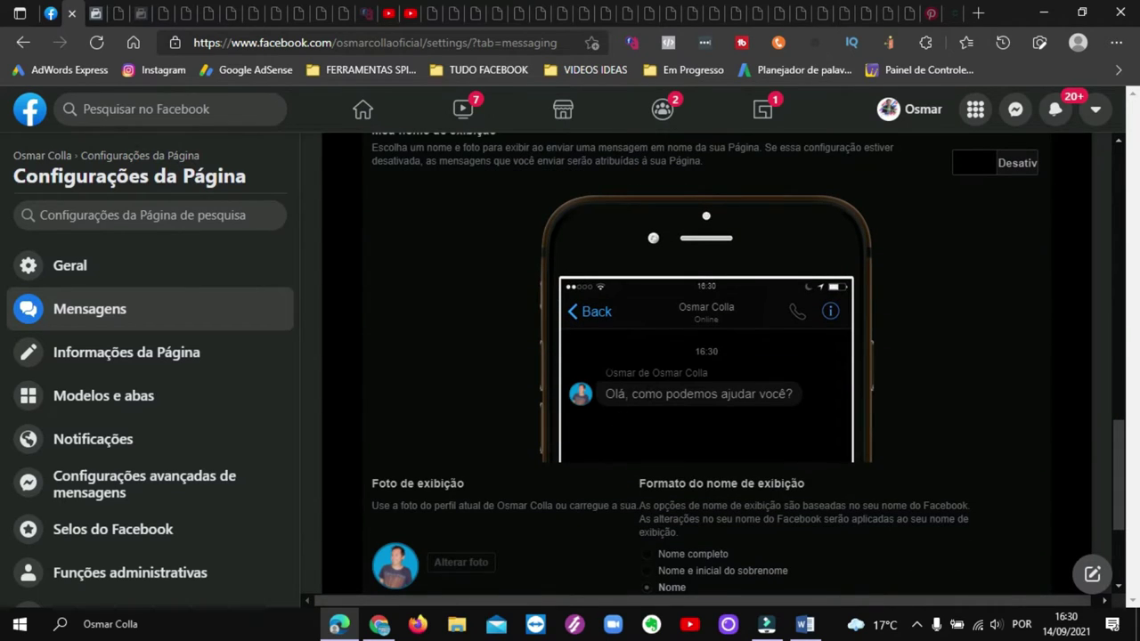
pyautogui.moveTo(602, 373); pyautogui.dragTo(711, 383)
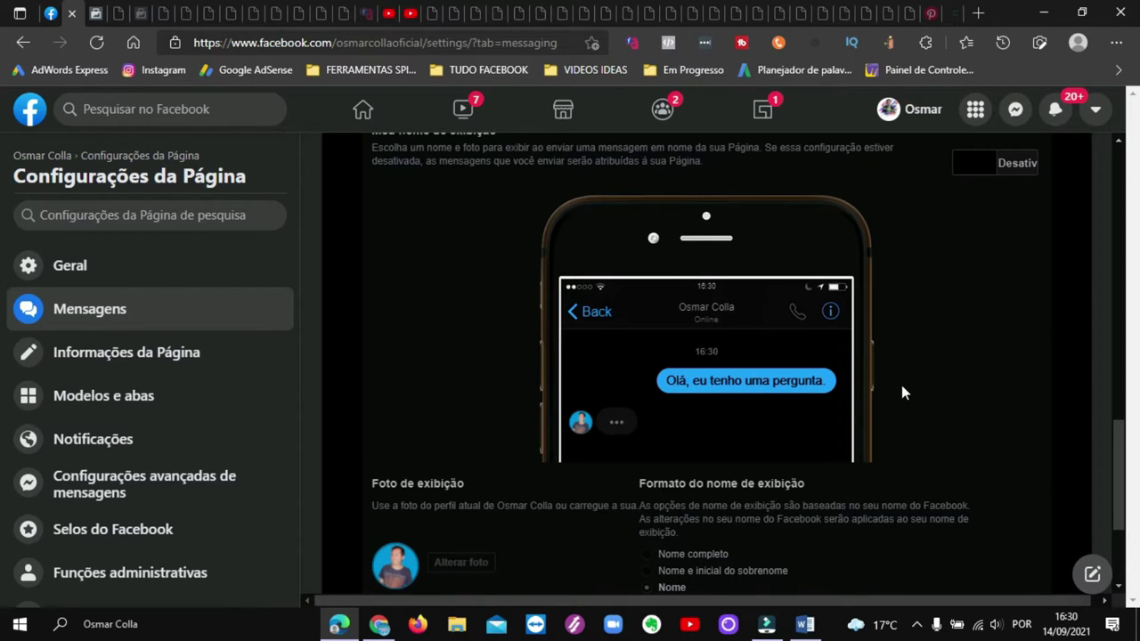
pyautogui.scroll(2, 901, 384)
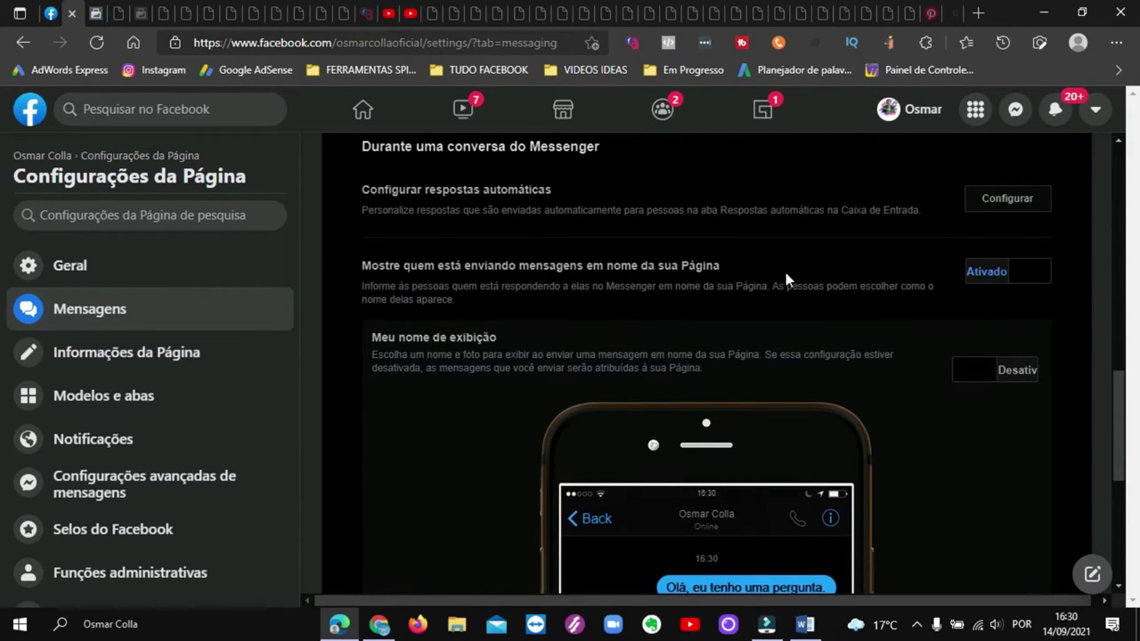
pyautogui.click(1031, 280)
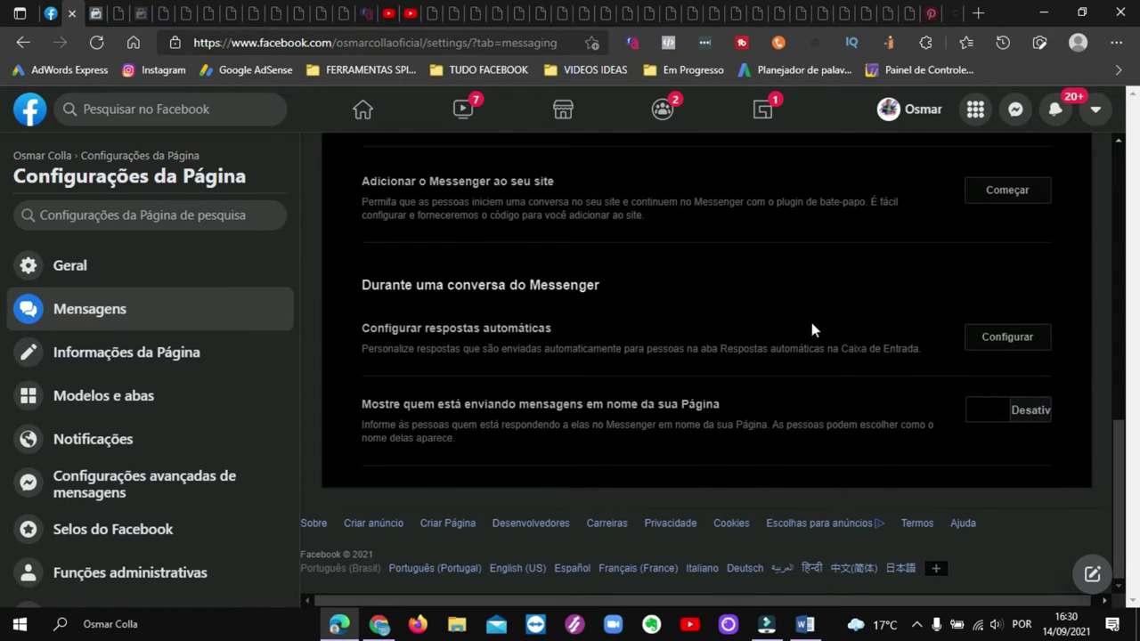
# - Open the configuration of the Page's automatic replies for Messenger conversations
pyautogui.scroll(3, 622, 361)
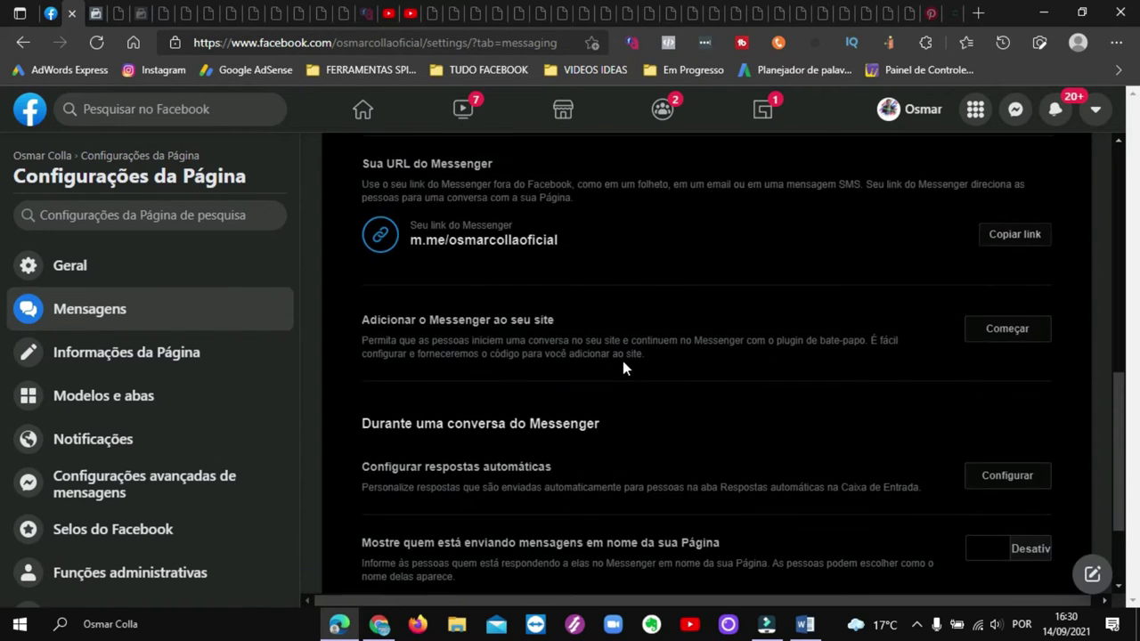
pyautogui.scroll(-2, 705, 351)
pyautogui.click(1007, 478)
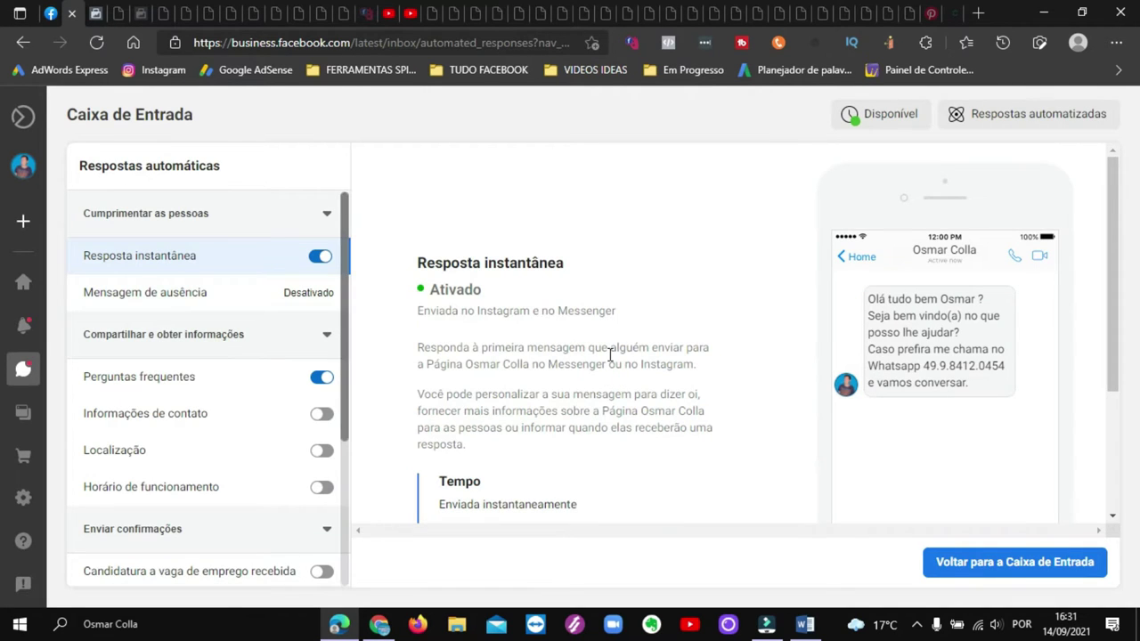
# - Open the "Resposta instantânea" message for editing and examine its platforms, timing and message text
pyautogui.moveTo(39, 133)
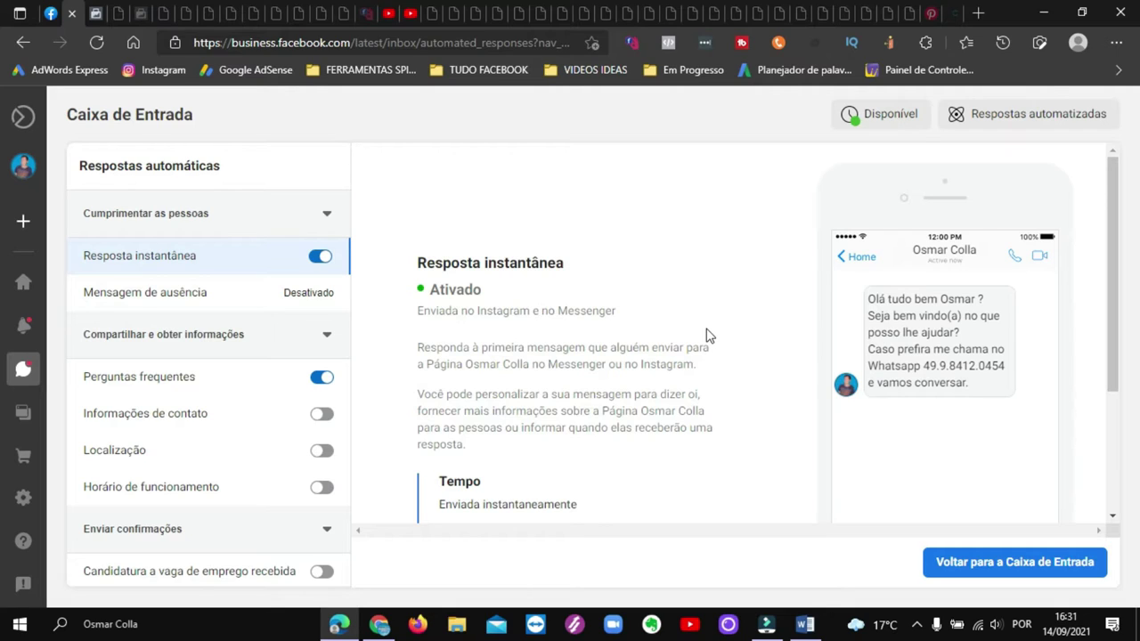
pyautogui.scroll(-2, 669, 338)
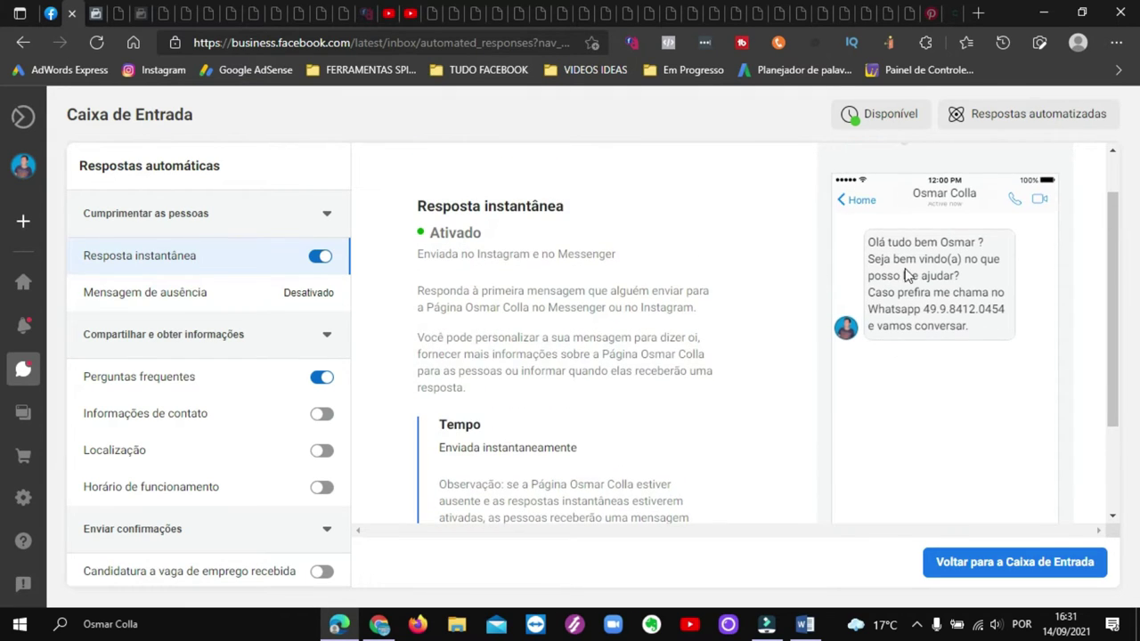
pyautogui.scroll(-2, 620, 304)
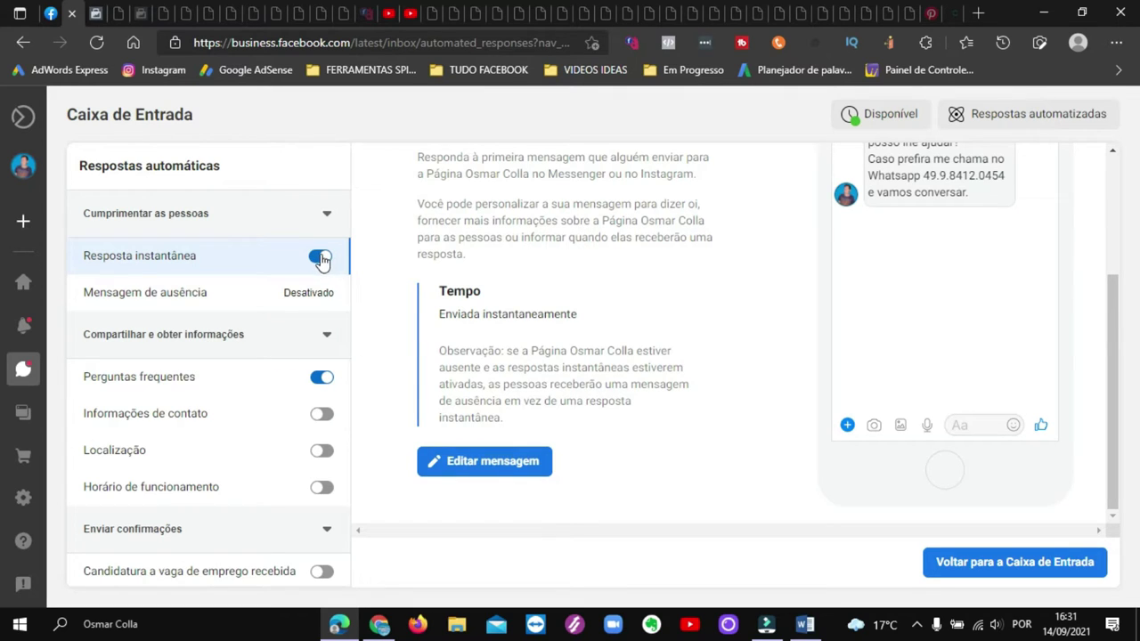
pyautogui.click(503, 471)
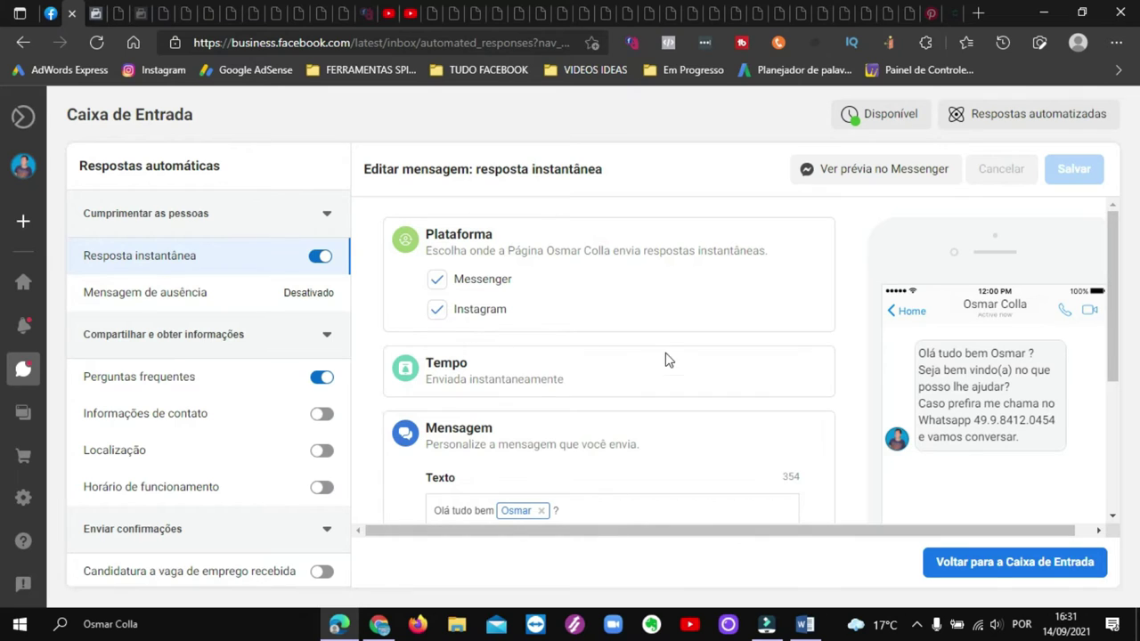
pyautogui.scroll(-3, 600, 359)
pyautogui.scroll(-1, 599, 361)
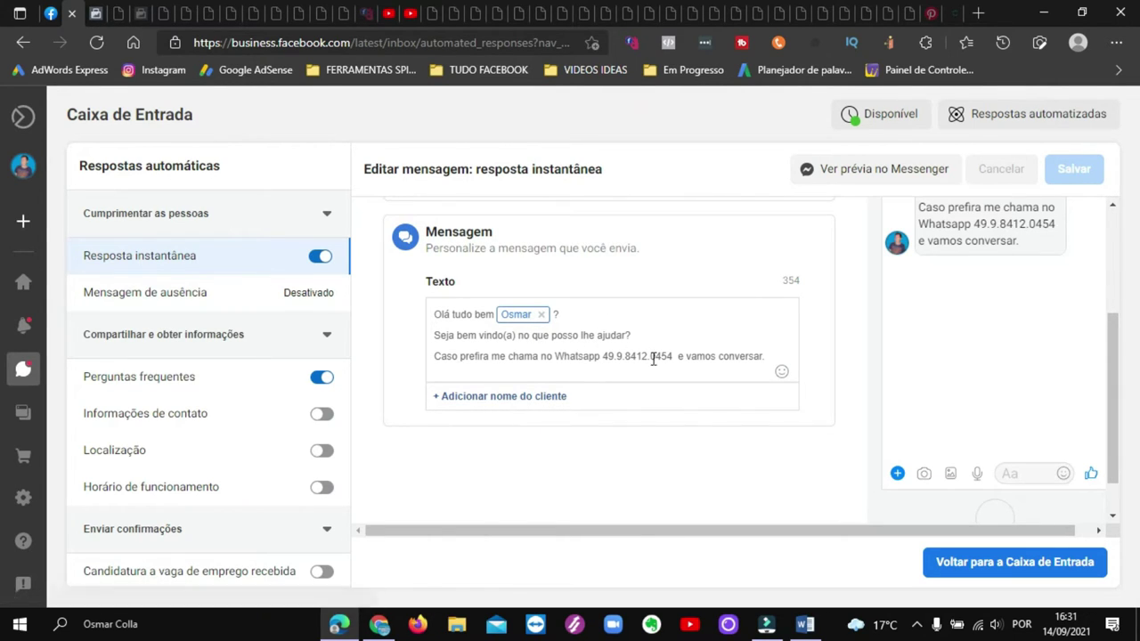
pyautogui.scroll(2, 724, 407)
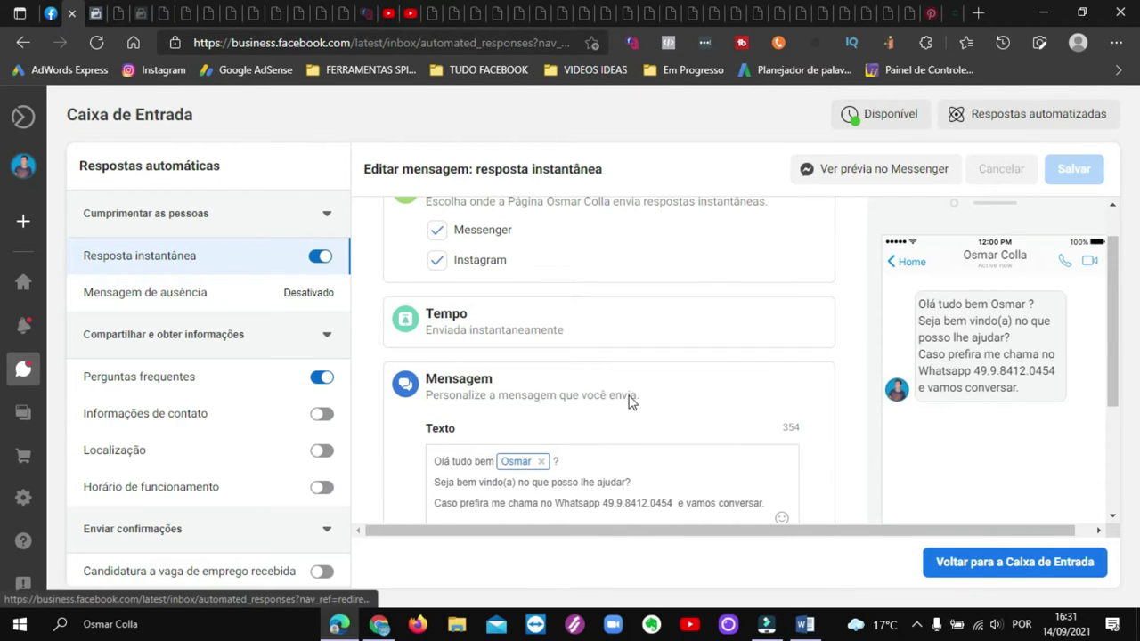
pyautogui.scroll(-2, 628, 402)
pyautogui.scroll(2, 711, 394)
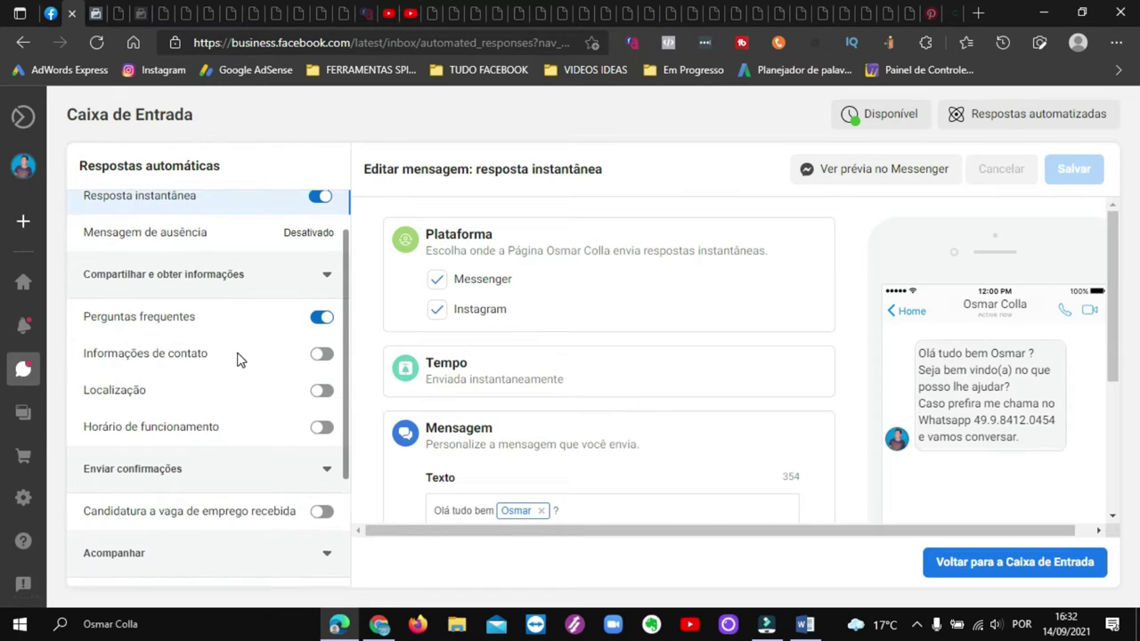
# - Look through the available automatic replies and open "Perguntas frequentes" for editing
pyautogui.scroll(-3, 233, 361)
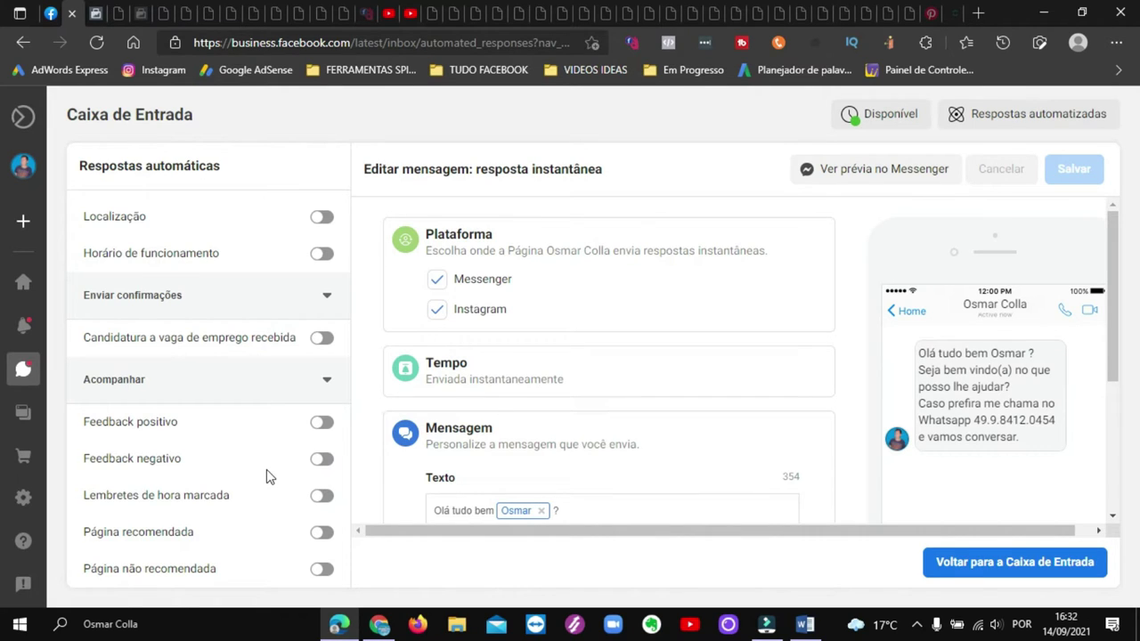
pyautogui.scroll(2, 266, 470)
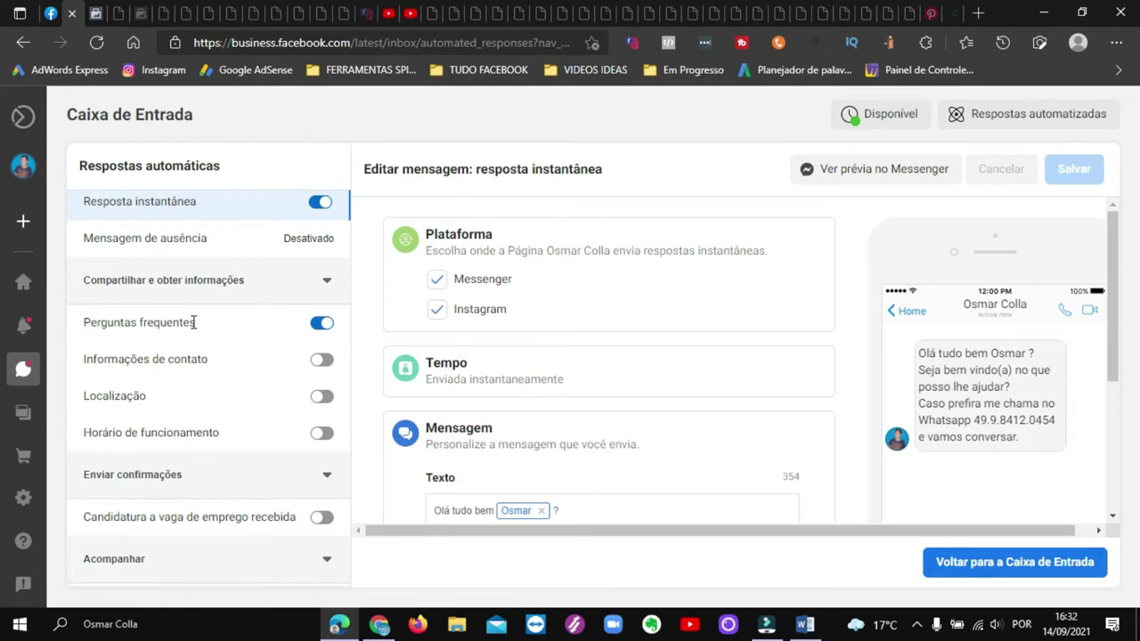
pyautogui.click(154, 323)
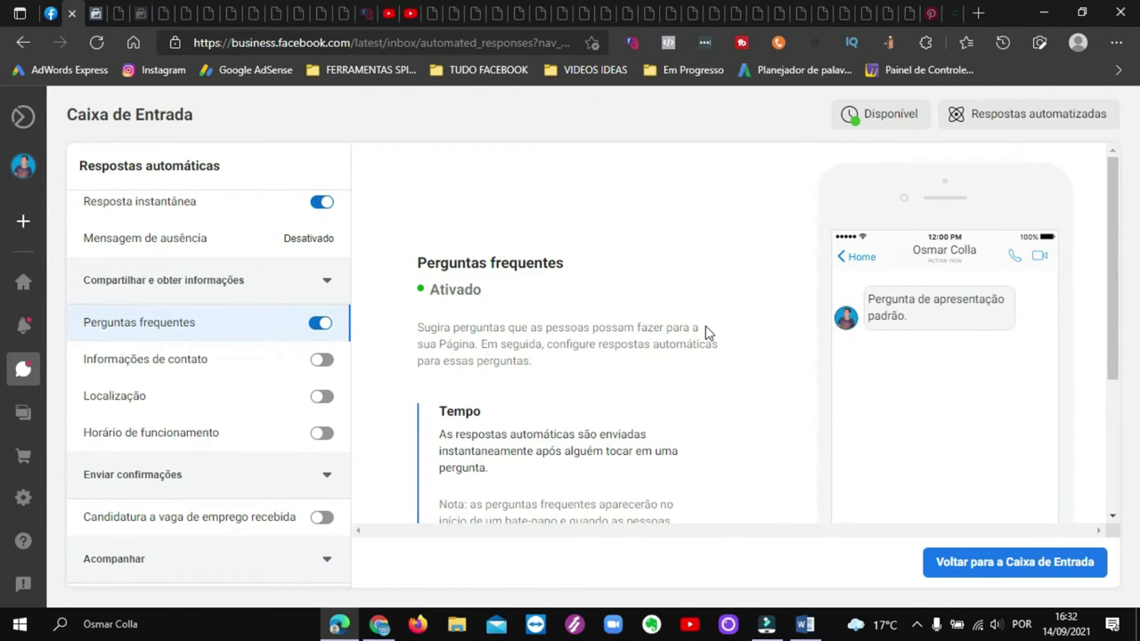
pyautogui.scroll(-3, 708, 334)
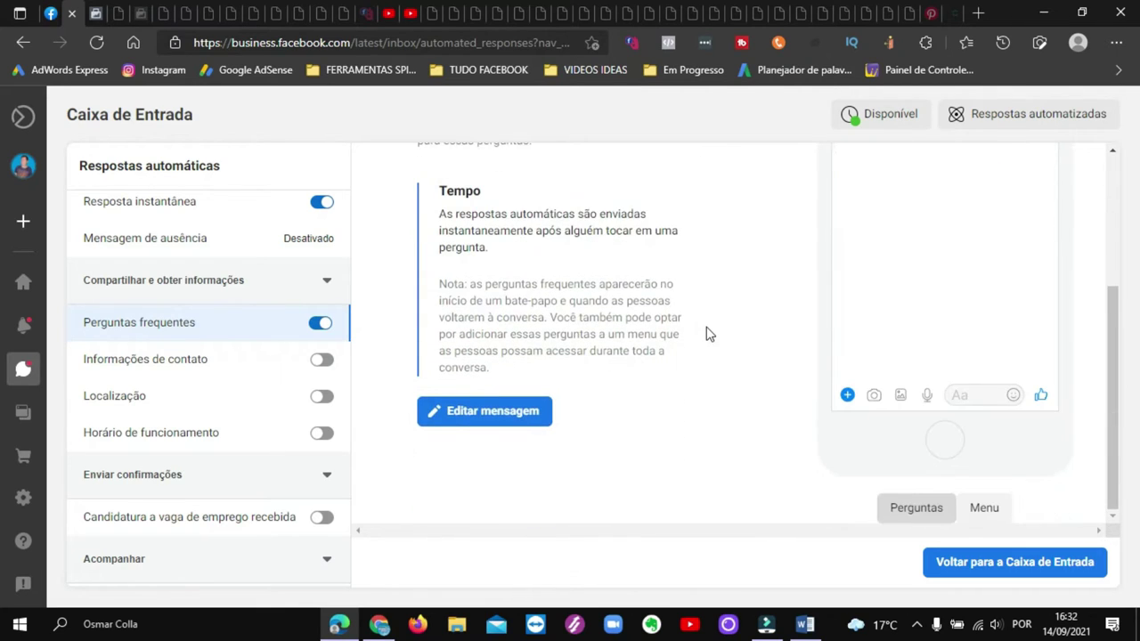
pyautogui.scroll(4, 674, 317)
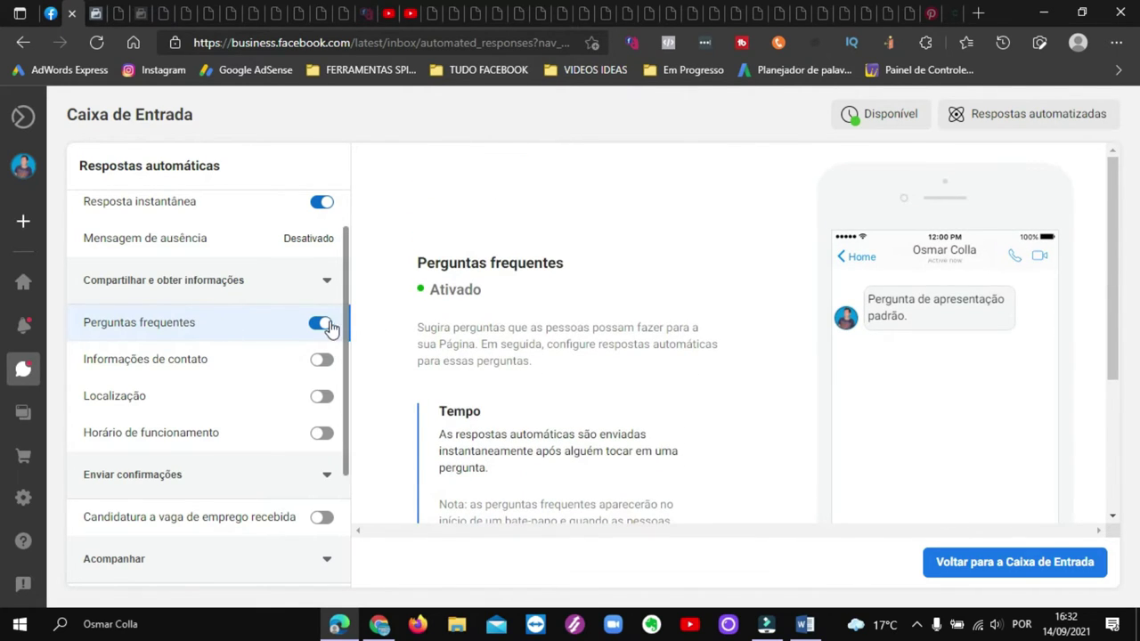
pyautogui.scroll(-3, 630, 262)
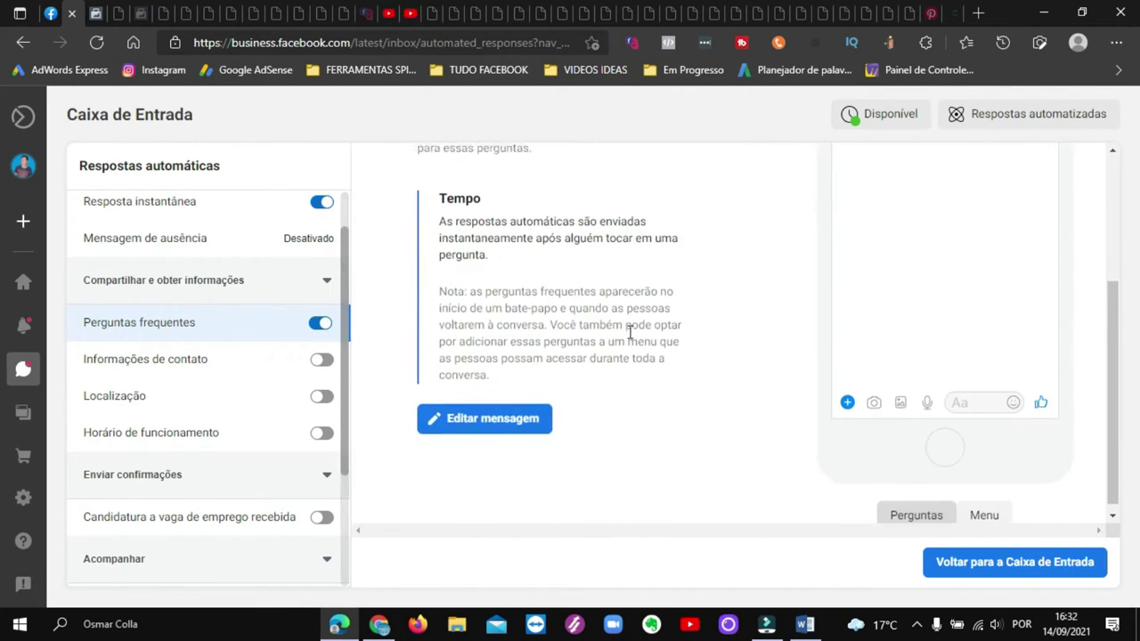
pyautogui.click(496, 417)
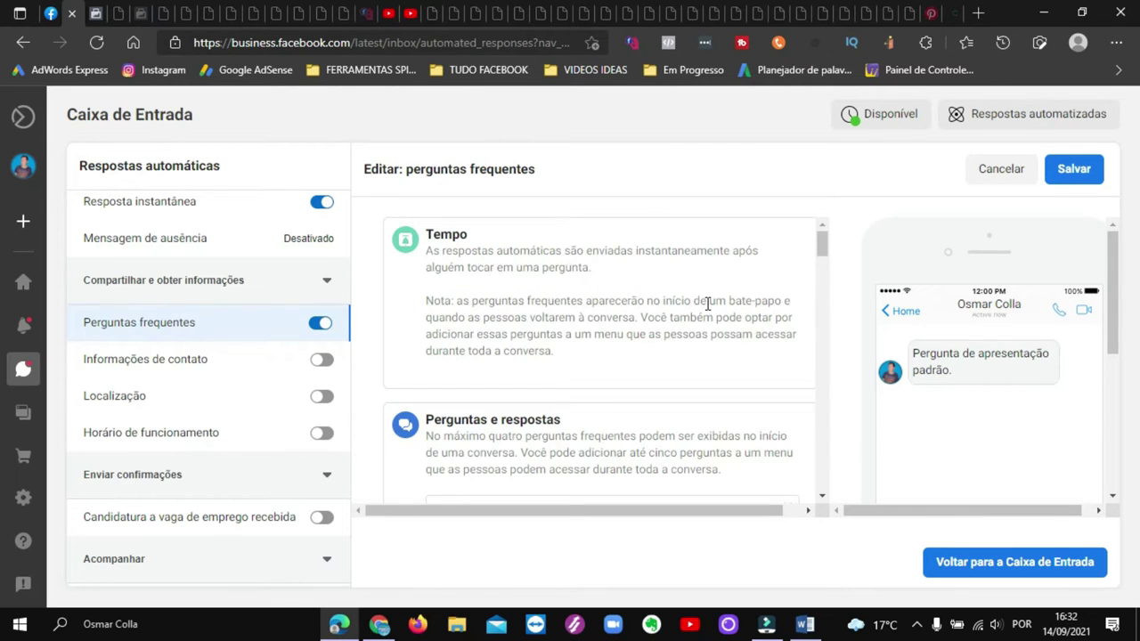
# - Examine question no. 1 of the frequent questions, including its automatic reply, link button and add-to-menu option
pyautogui.scroll(-3, 703, 307)
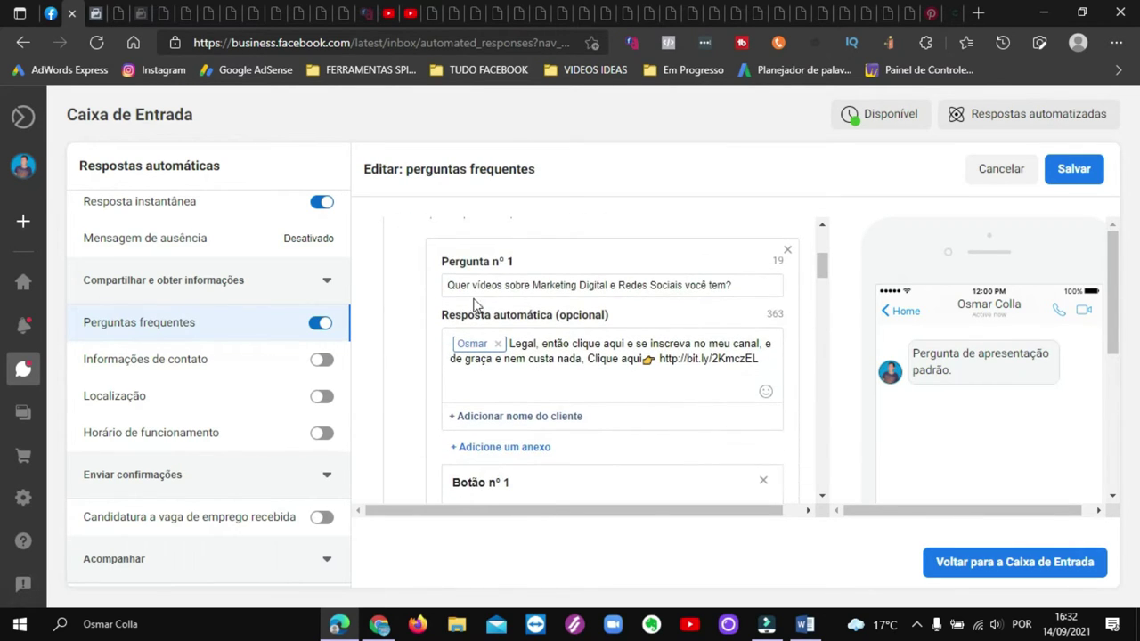
pyautogui.click(450, 285)
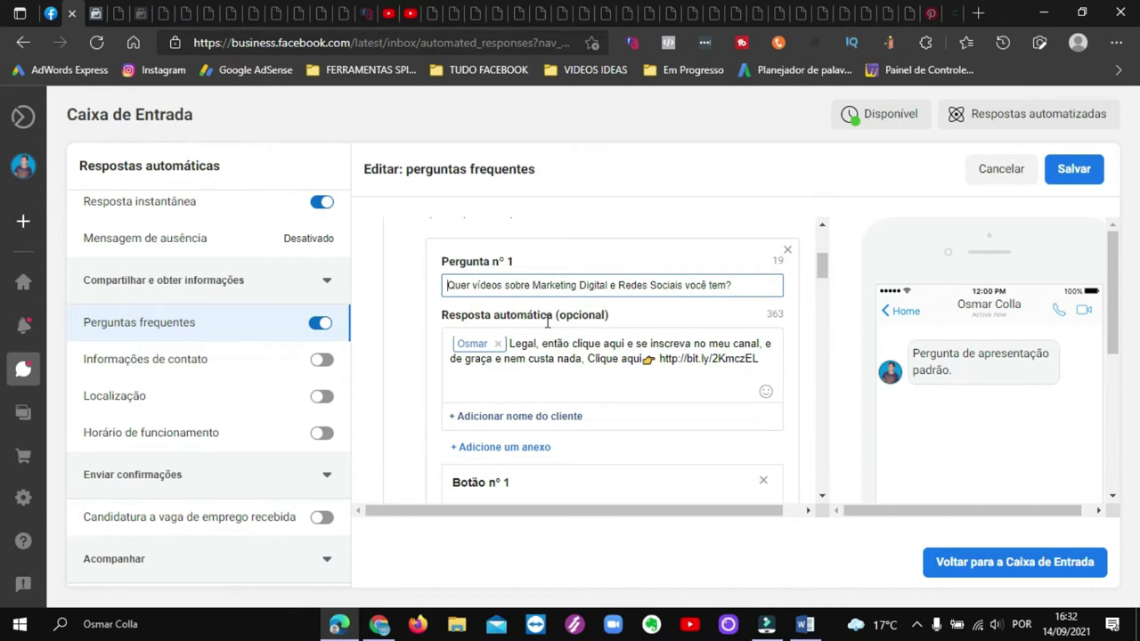
pyautogui.moveTo(443, 314); pyautogui.dragTo(612, 320)
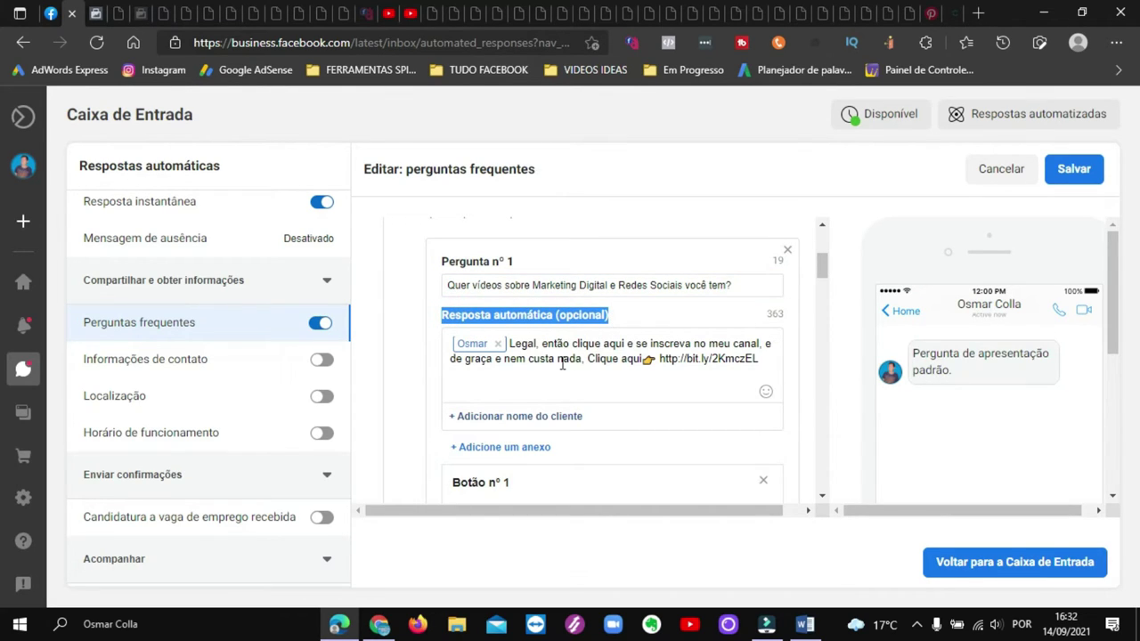
pyautogui.scroll(-2, 627, 370)
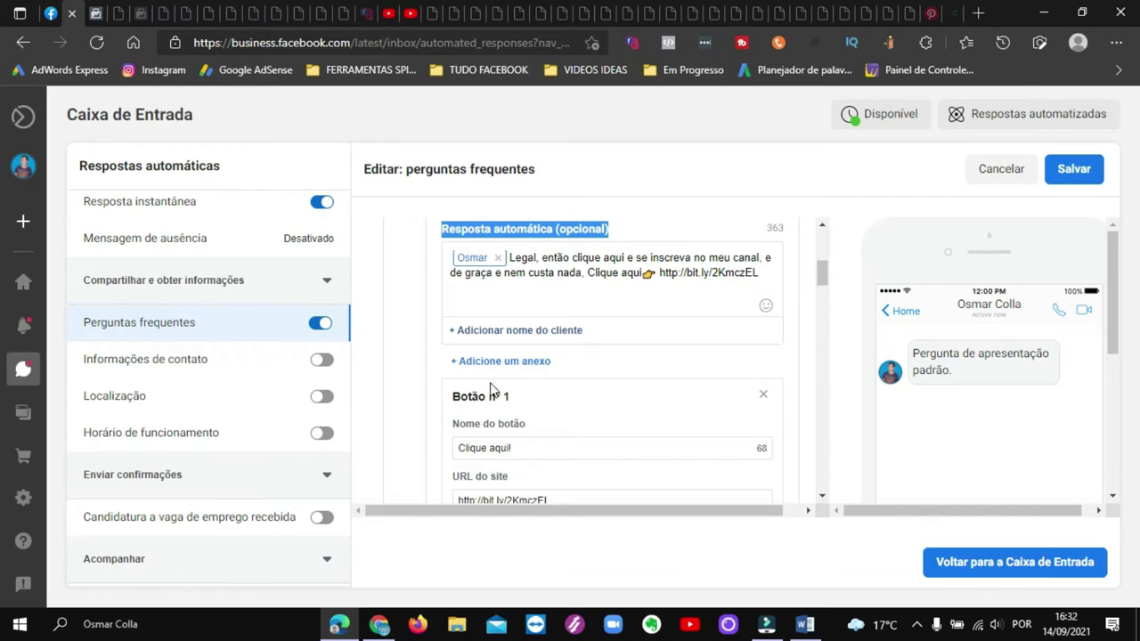
pyautogui.scroll(-1, 634, 365)
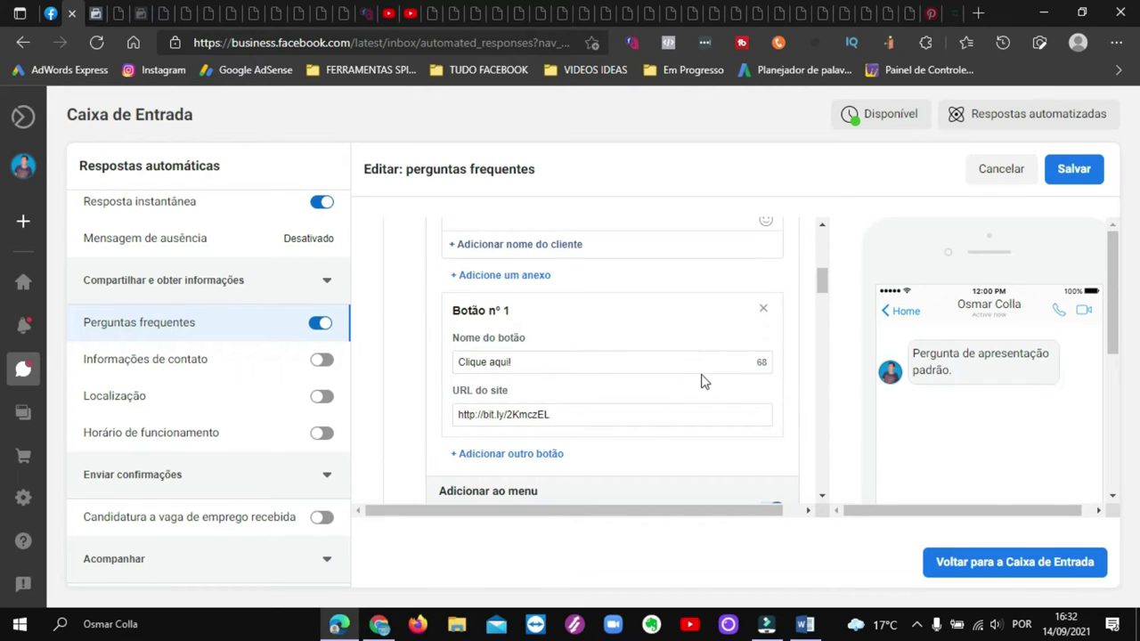
pyautogui.scroll(3, 682, 386)
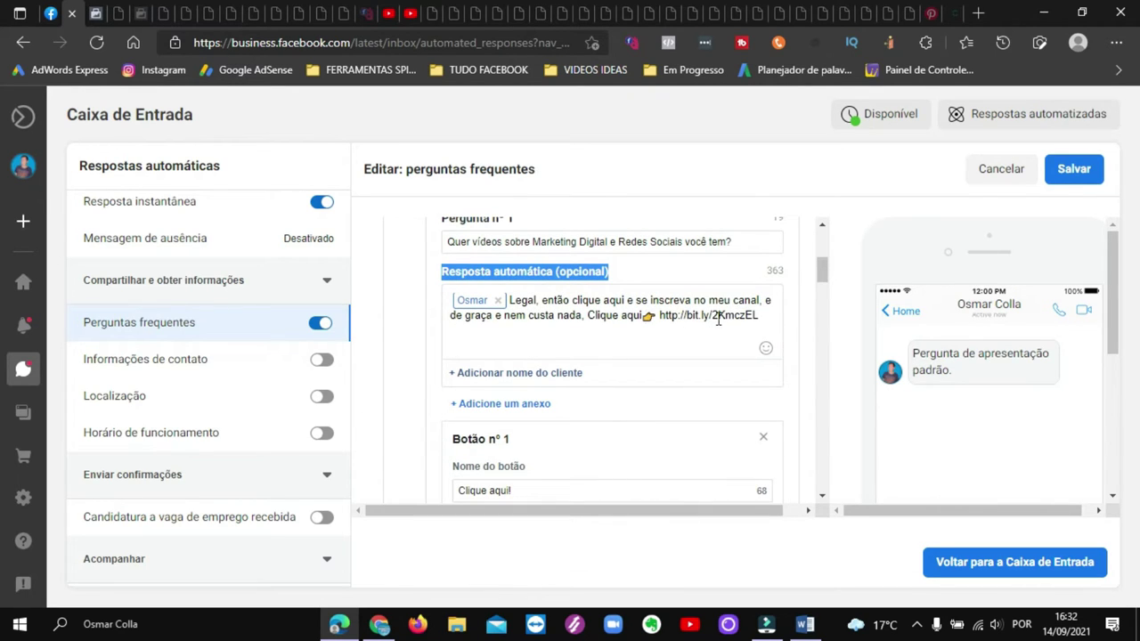
pyautogui.scroll(-3, 674, 324)
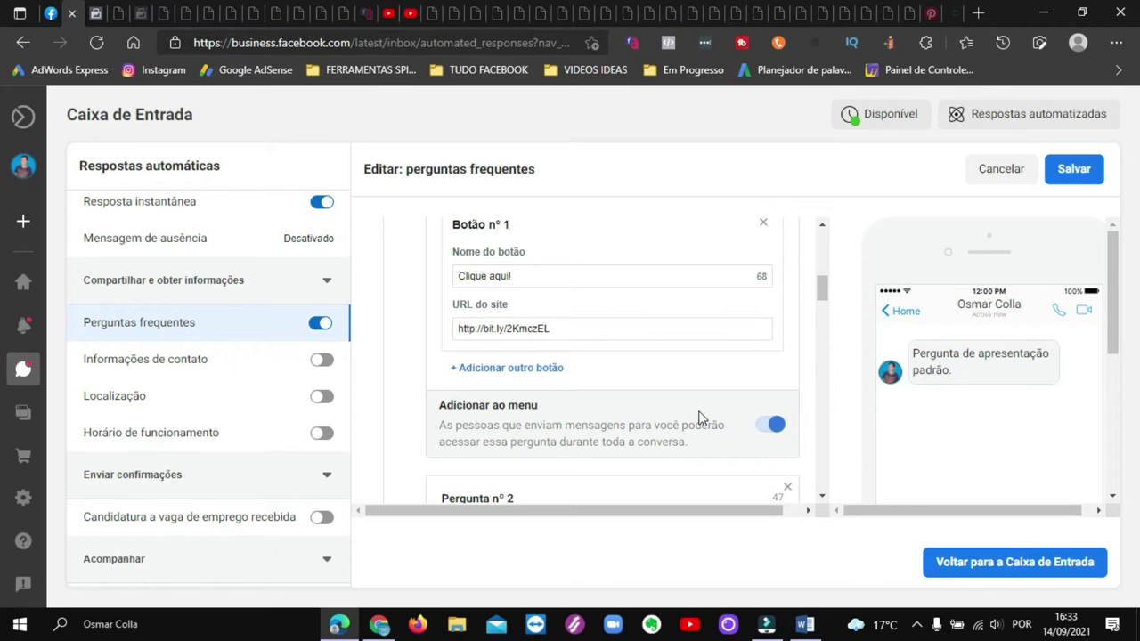
# - Examine question no. 2 with its automatic reply and three group buttons, and look through questions no. 3 to 5
pyautogui.scroll(-3, 685, 404)
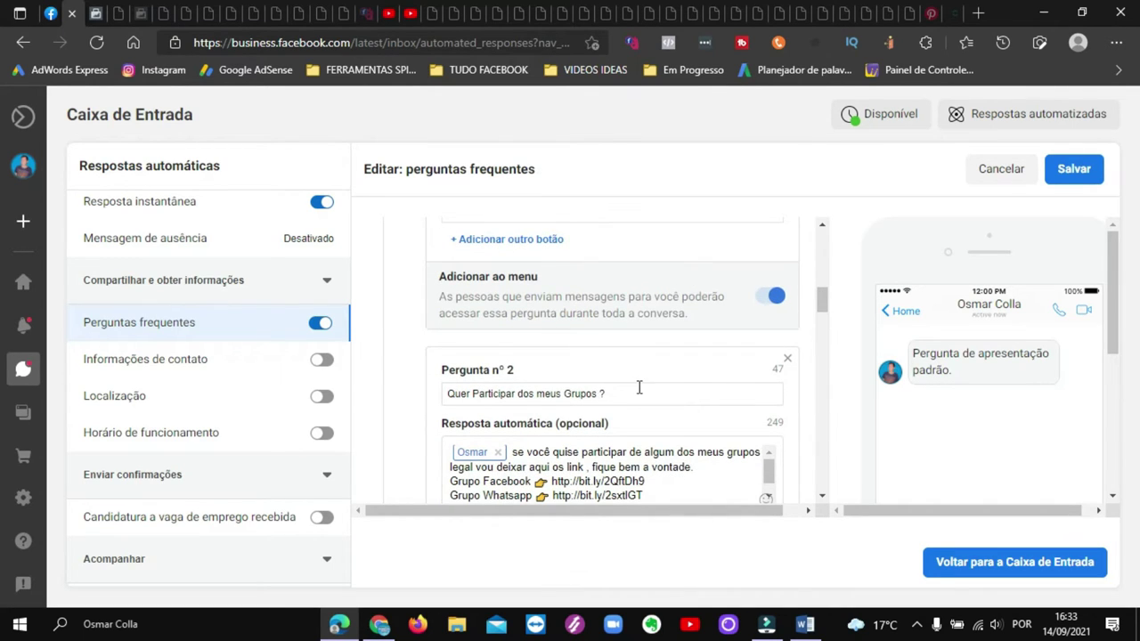
pyautogui.scroll(-3, 639, 387)
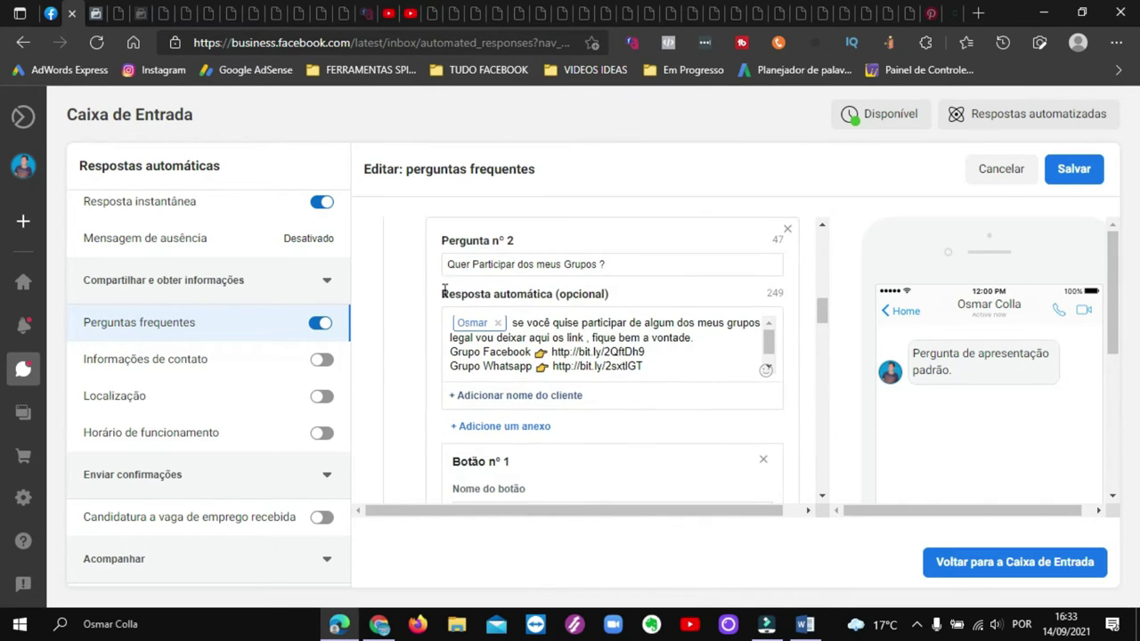
pyautogui.click(649, 352)
pyautogui.write('Grupo Telegram 👉 https://t.me/dicasosmarcolla')
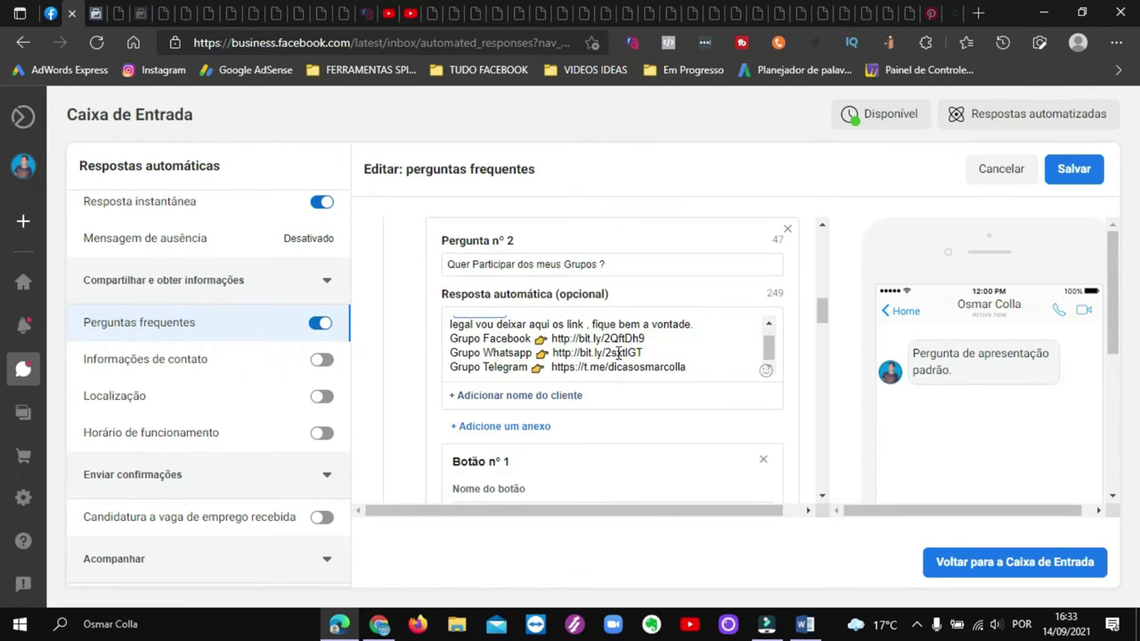
pyautogui.scroll(-2, 618, 353)
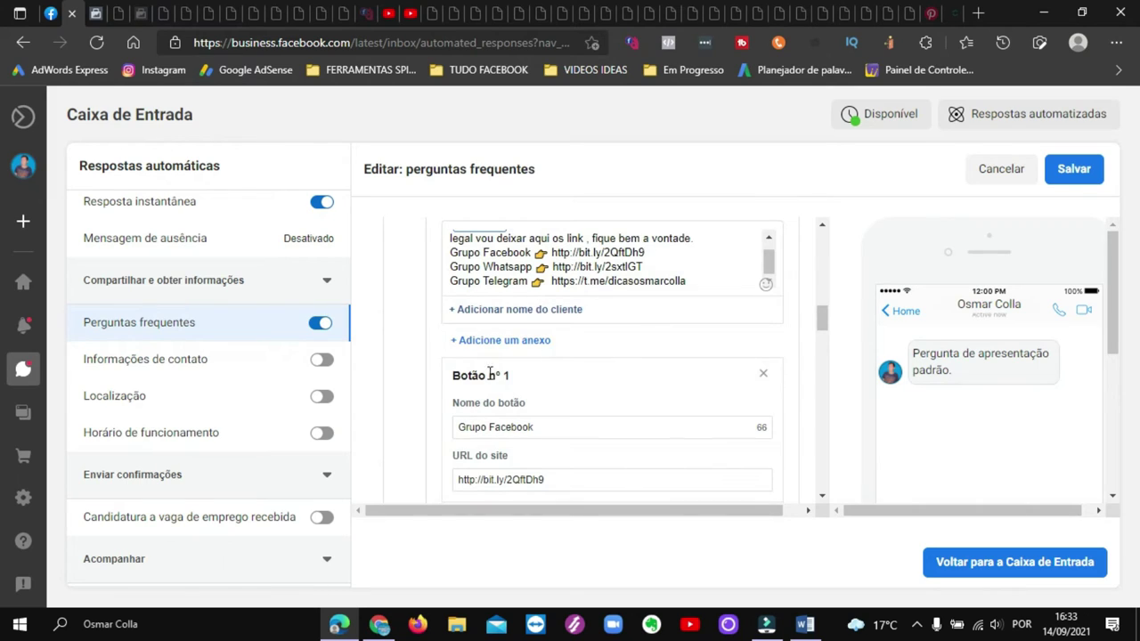
pyautogui.scroll(-5, 490, 374)
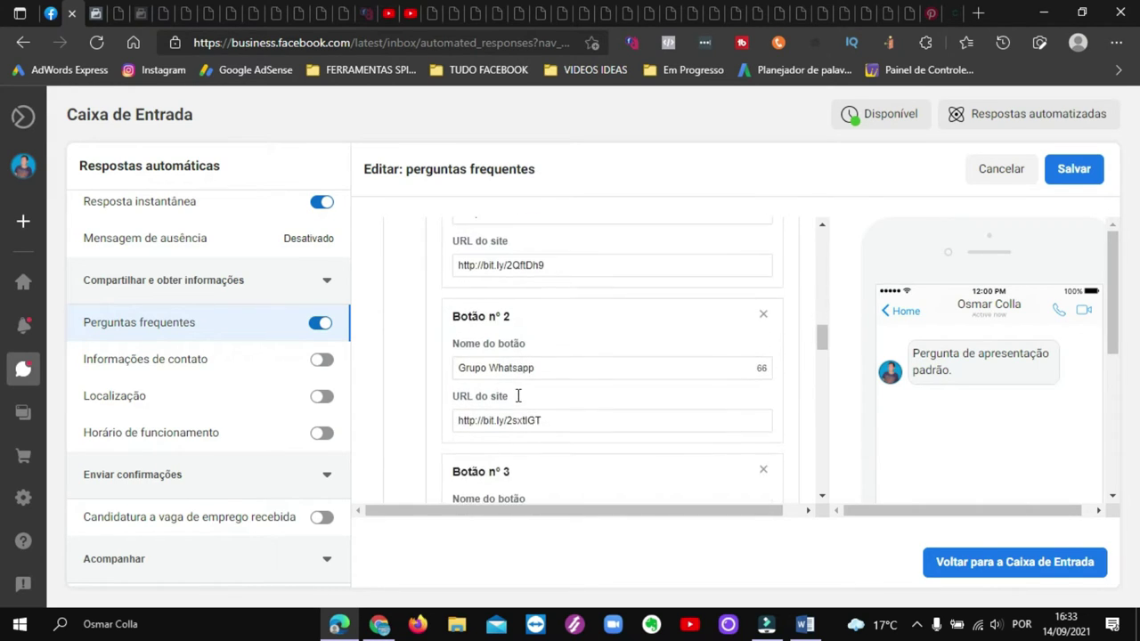
pyautogui.scroll(-2, 519, 399)
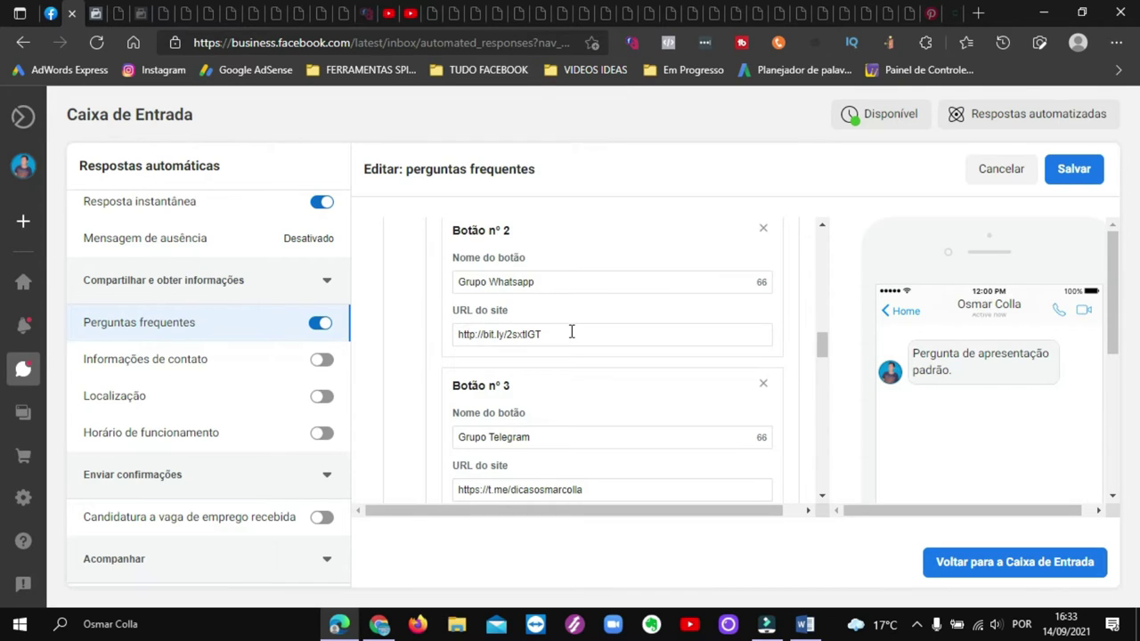
pyautogui.scroll(3, 572, 332)
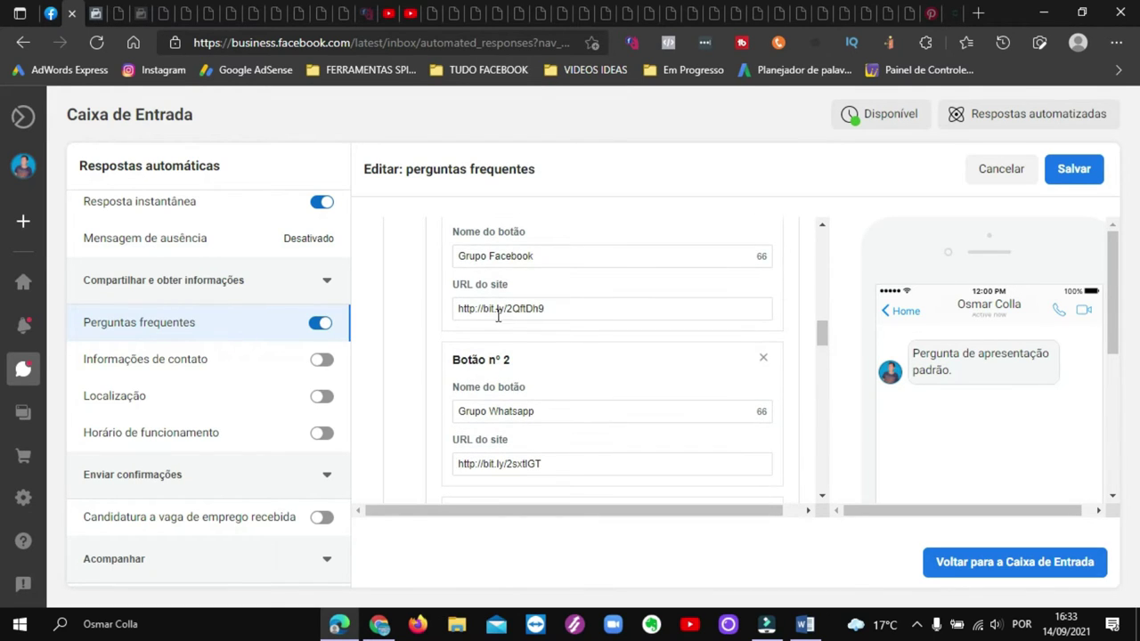
pyautogui.scroll(-6, 645, 325)
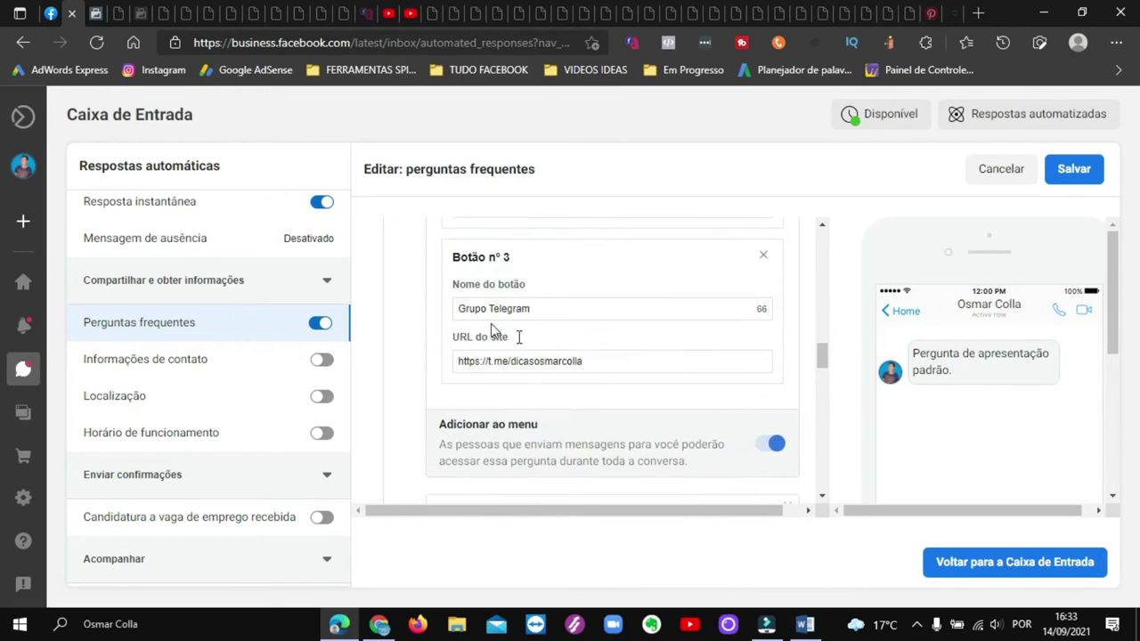
pyautogui.scroll(-20, 623, 356)
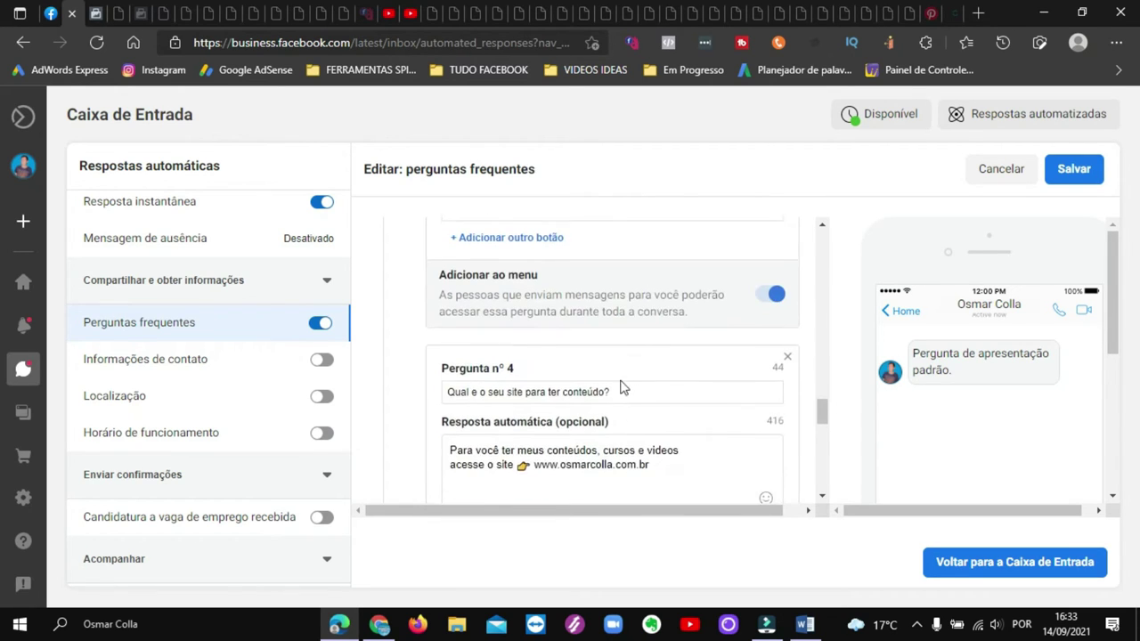
pyautogui.scroll(-10, 652, 375)
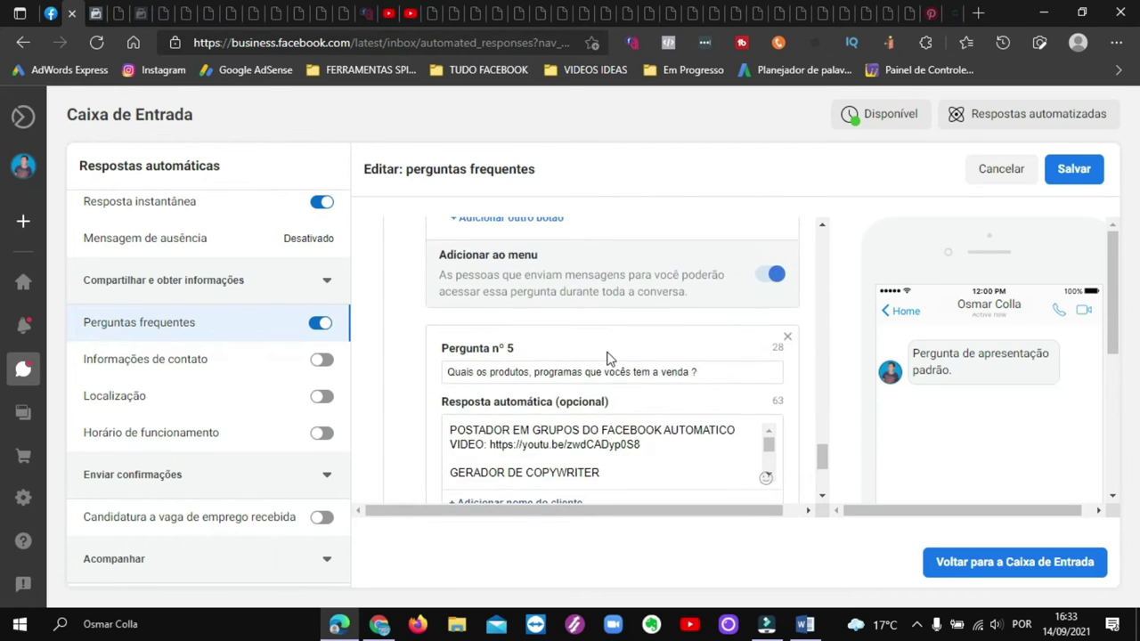
pyautogui.scroll(-1, 636, 378)
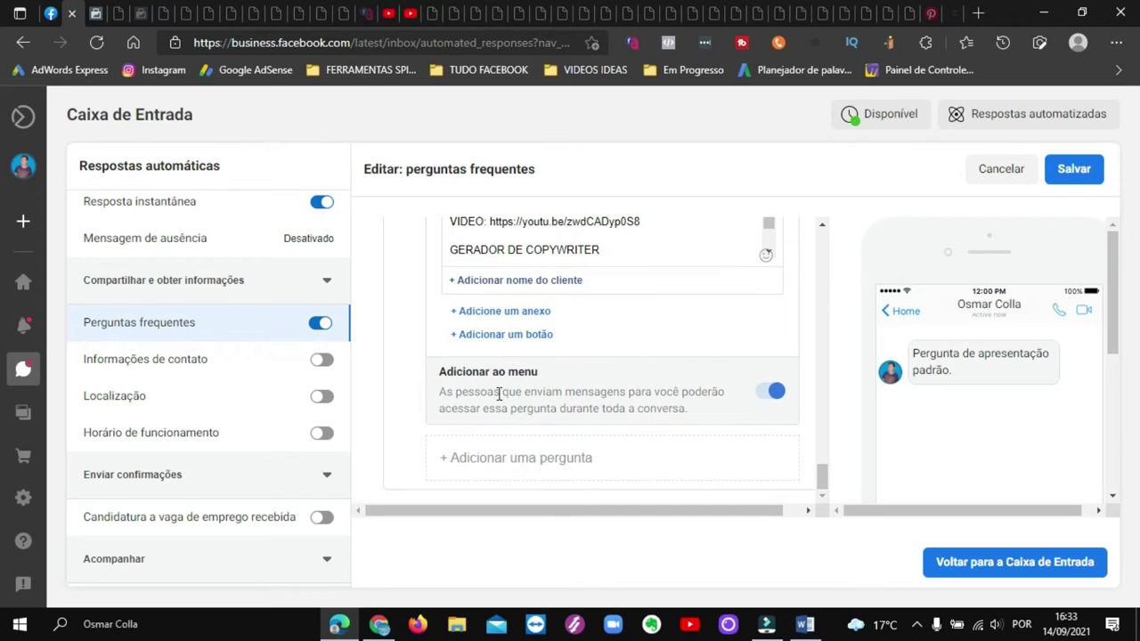
# - Add question no. 6 to the frequent questions with the text "qual seu instagram ?"
pyautogui.click(558, 460)
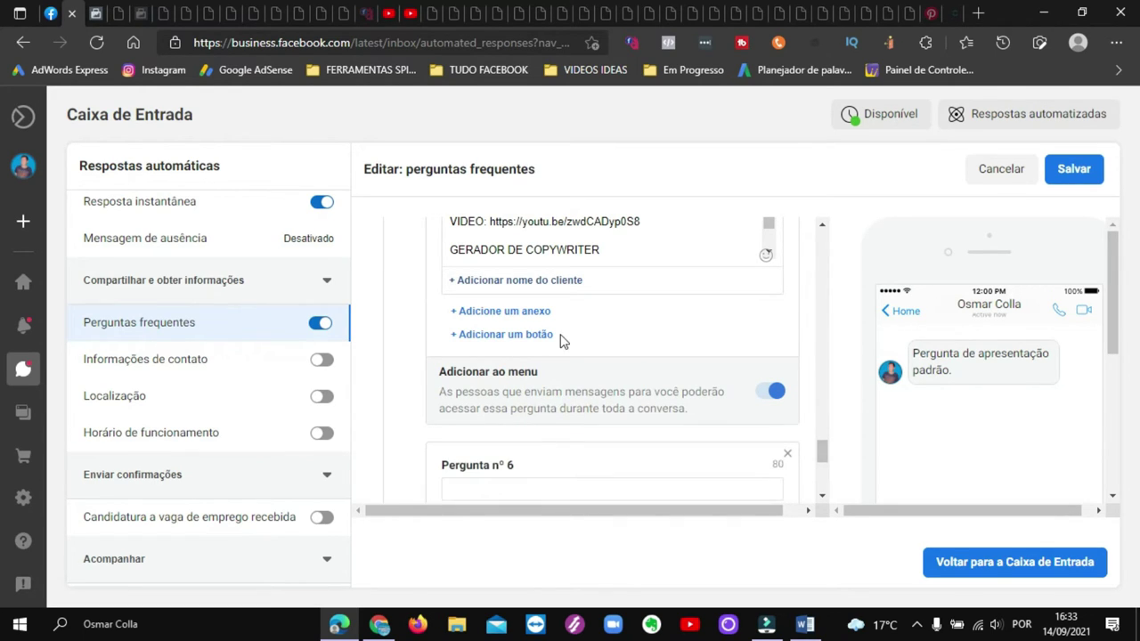
pyautogui.scroll(-3, 588, 393)
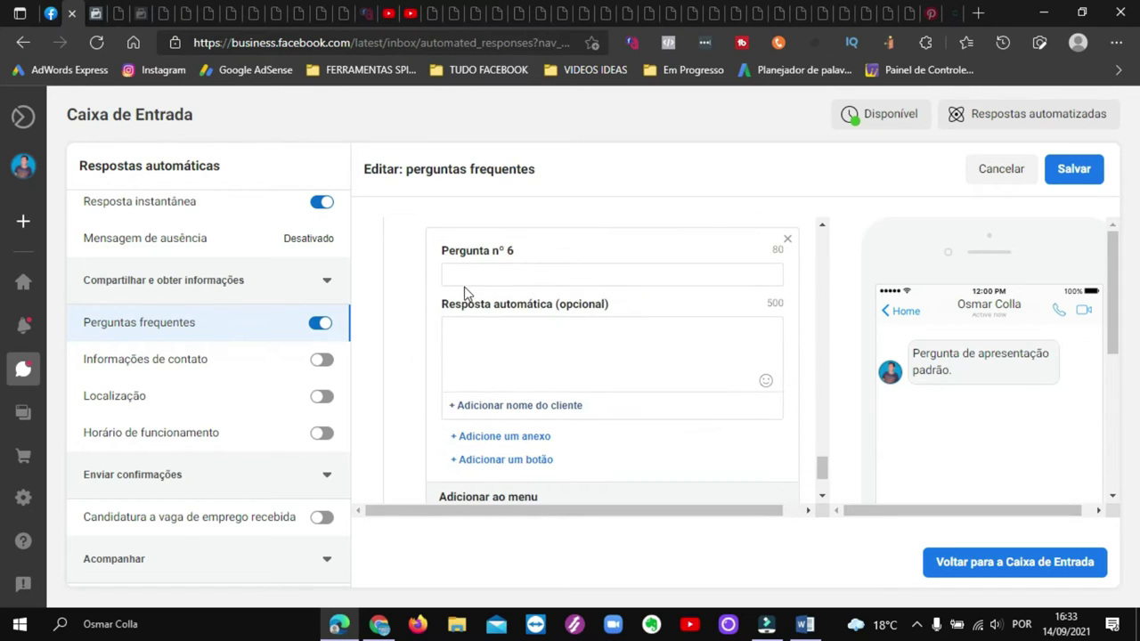
pyautogui.click(468, 267)
pyautogui.write('kldk')
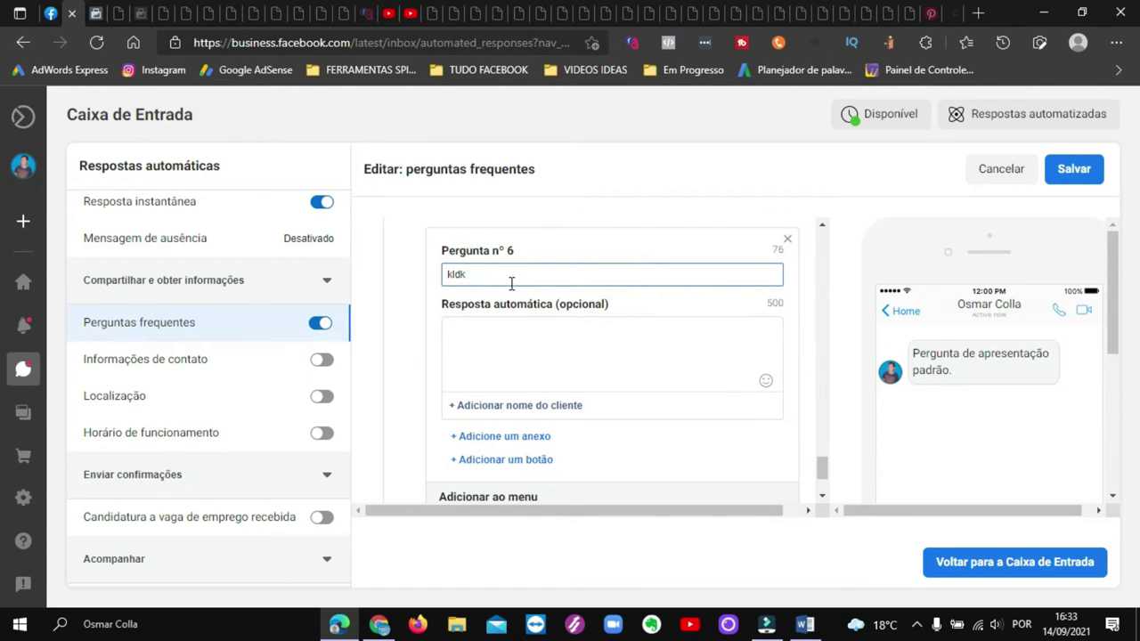
pyautogui.write('qual')
pyautogui.write('seu instagram ?')
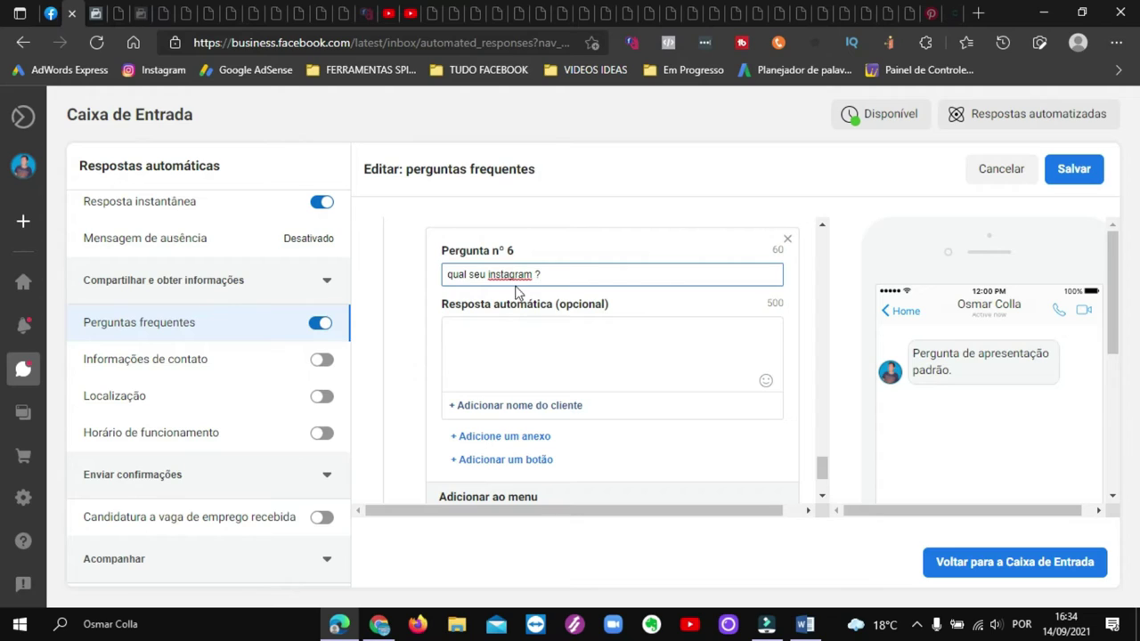
# - Enter "e este aqui" as the automatic reply to question no. 6 and check its add-to-menu option
pyautogui.click(497, 341)
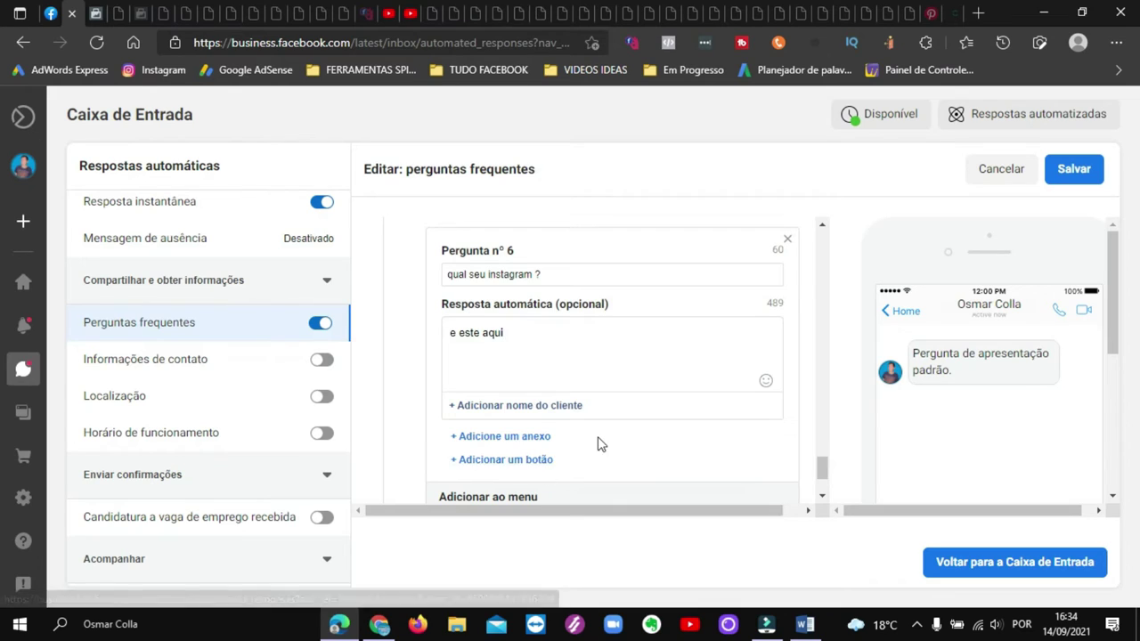
pyautogui.scroll(-3, 596, 438)
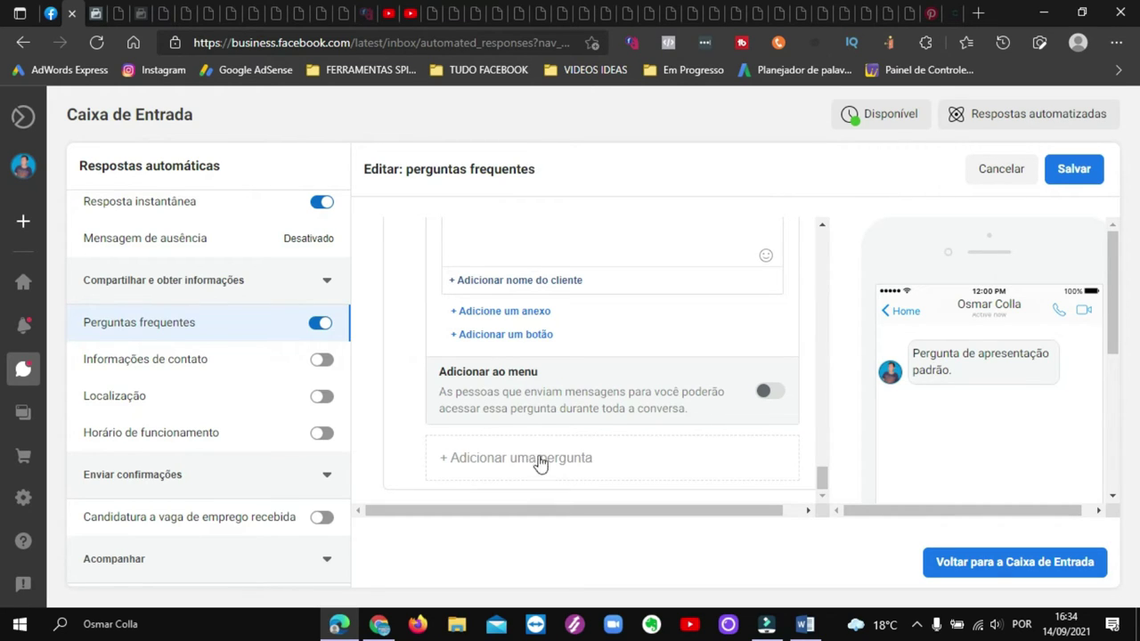
pyautogui.scroll(2, 595, 370)
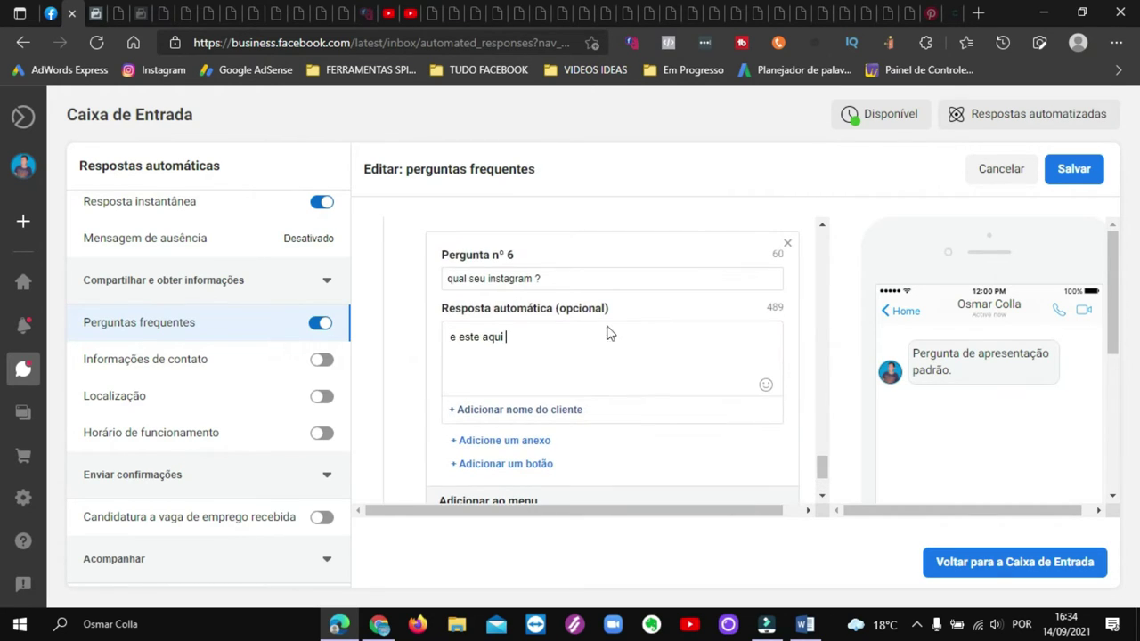
pyautogui.scroll(1, 675, 348)
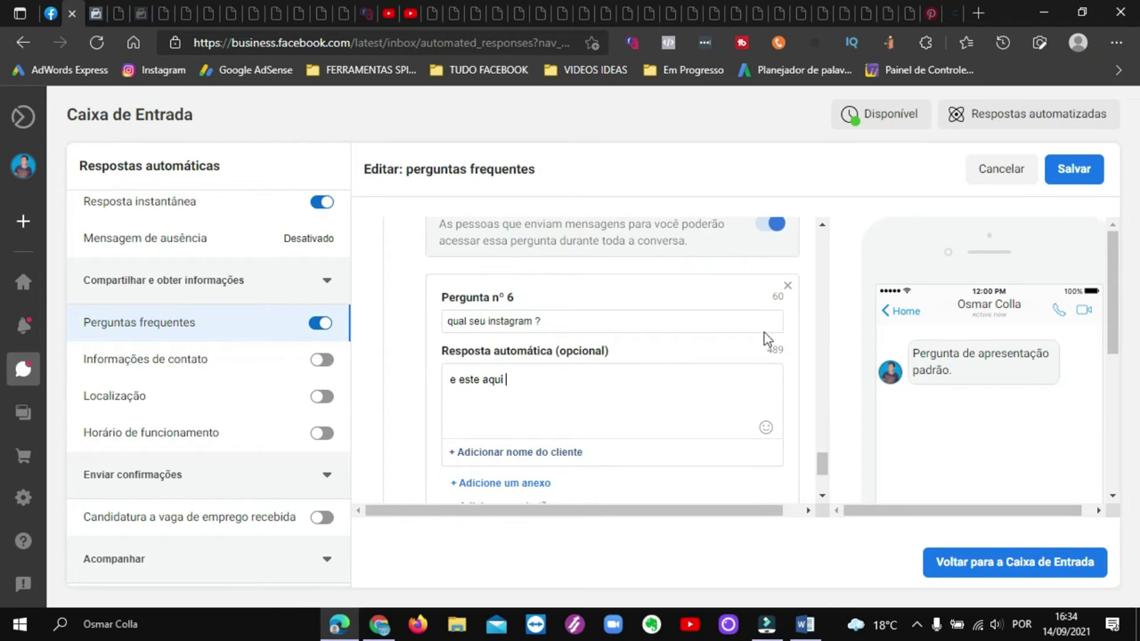
# - Remove question no. 6 and save the frequent questions
pyautogui.click(789, 290)
pyautogui.scroll(1, 713, 334)
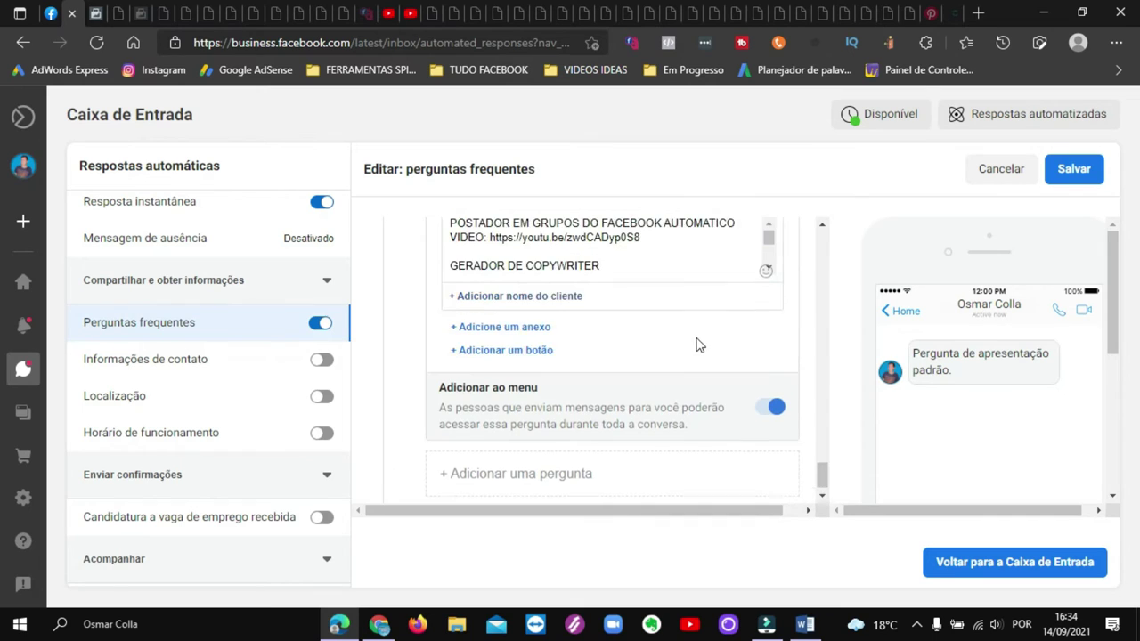
pyautogui.scroll(2, 775, 275)
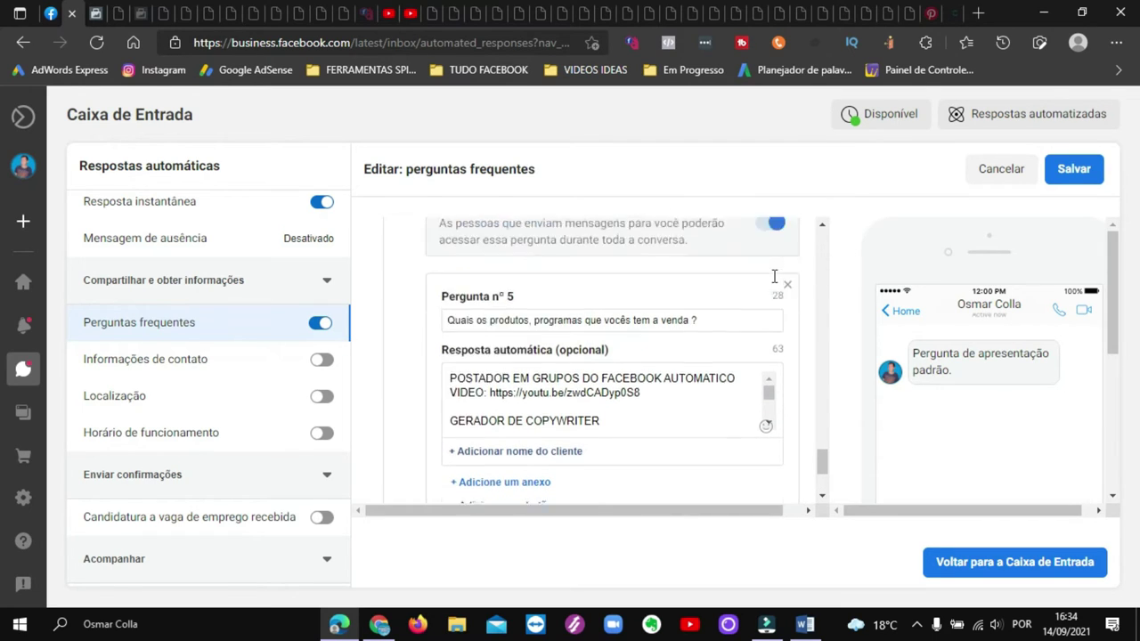
pyautogui.scroll(10, 623, 339)
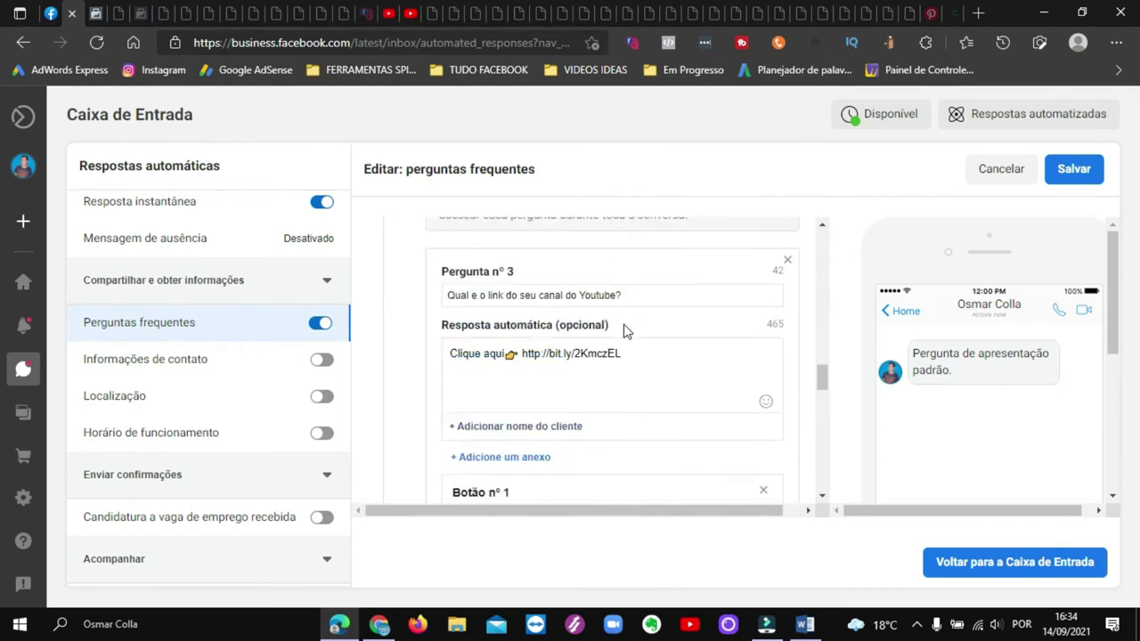
pyautogui.scroll(3, 643, 320)
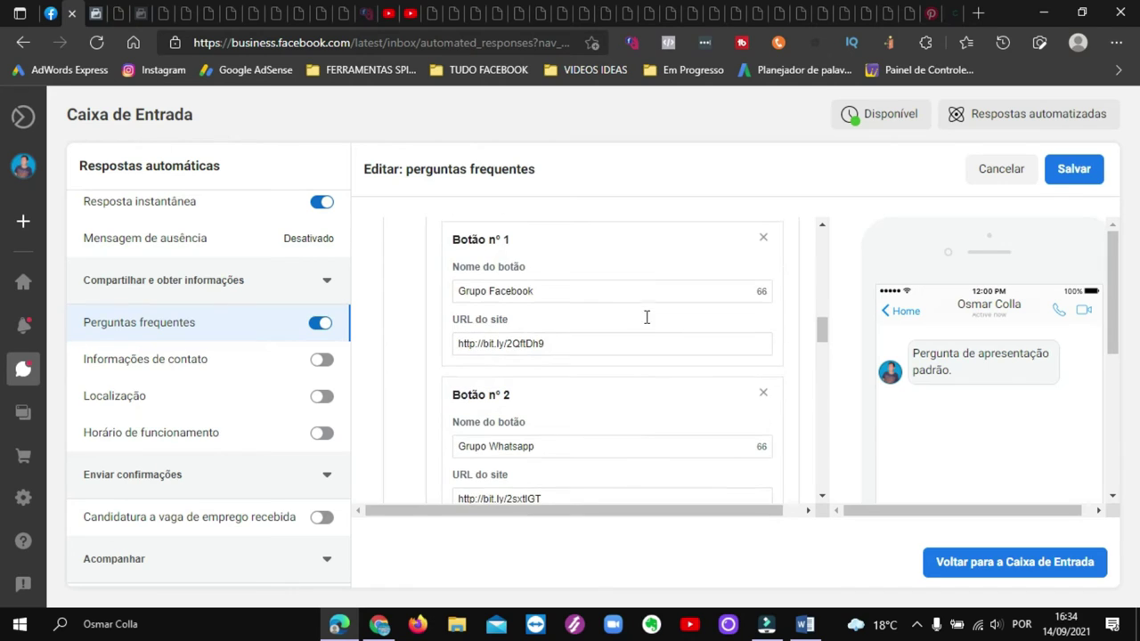
pyautogui.click(1081, 173)
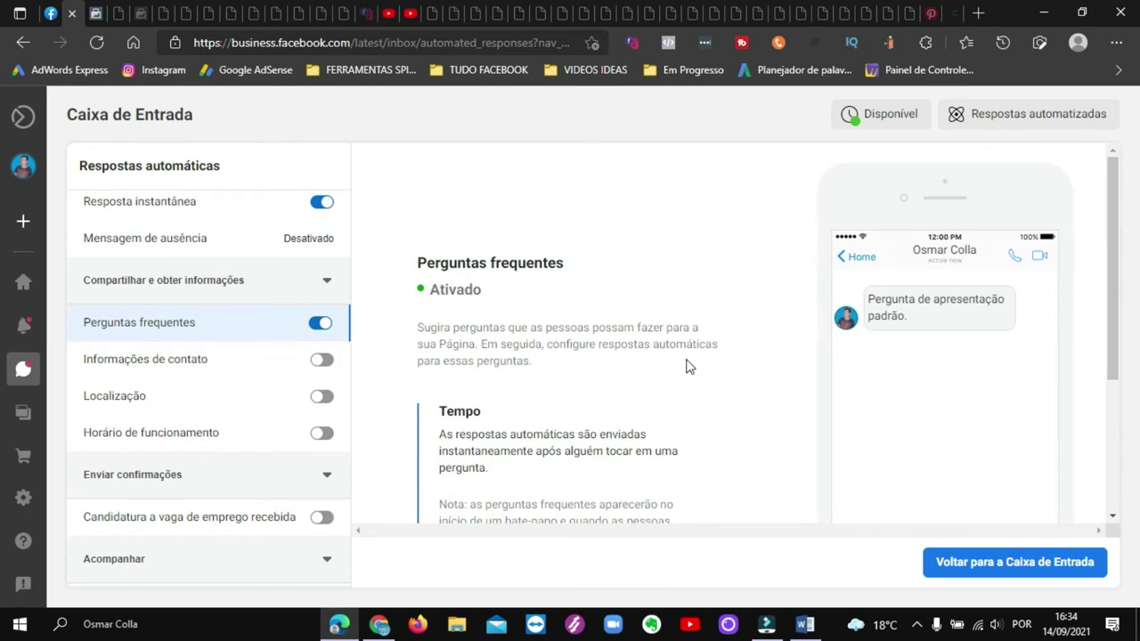
# - Review the timing description of "Perguntas frequentes" and the list of automatic replies
pyautogui.scroll(-3, 701, 361)
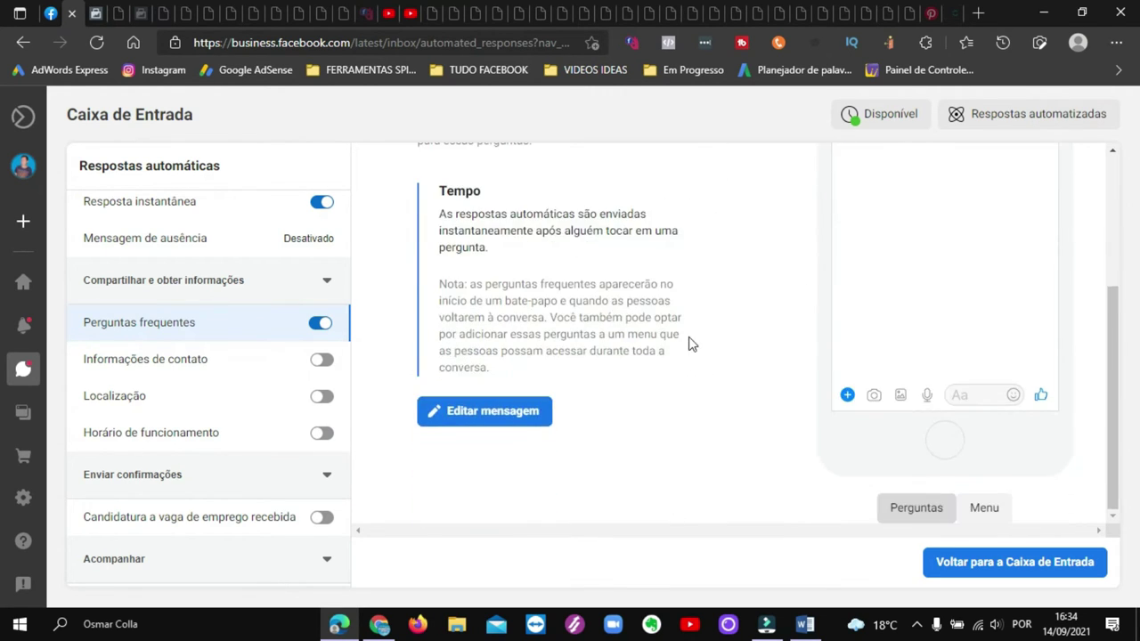
pyautogui.scroll(3, 690, 344)
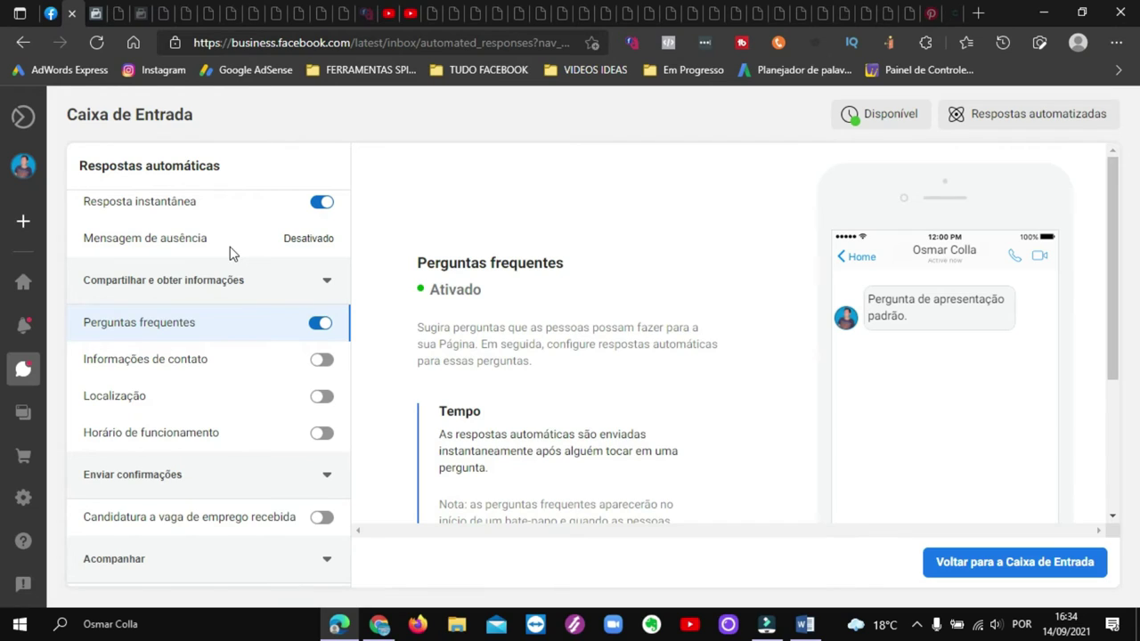
pyautogui.scroll(1, 187, 223)
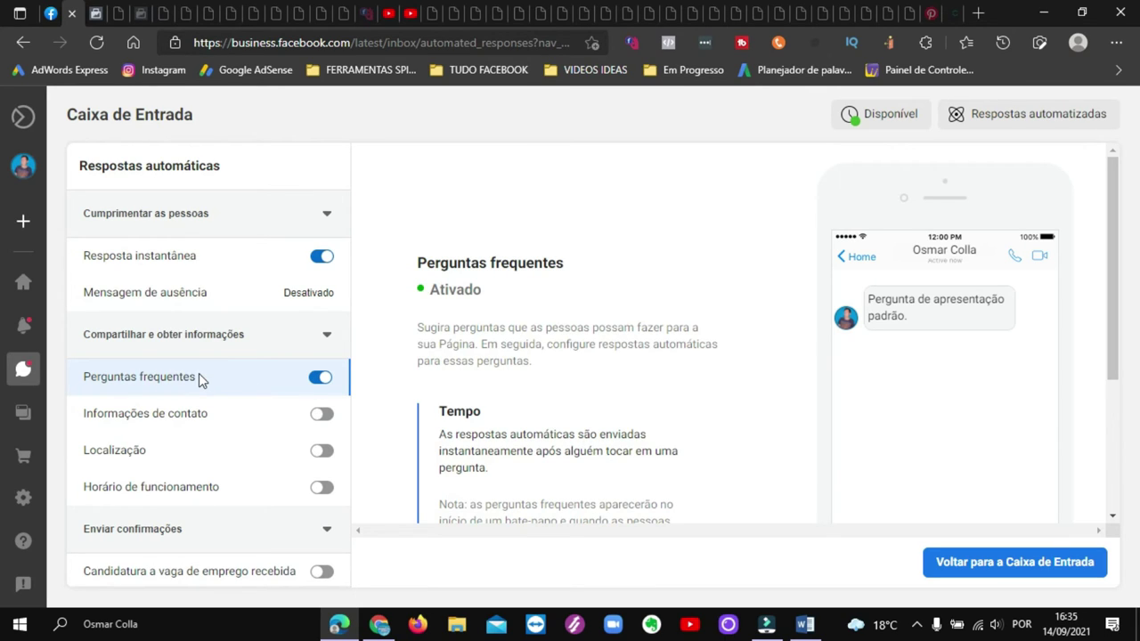
# - Switch to the Page's public view on Facebook and ask it the suggested question "Qual e o seu site para ter conteúdo?"
pyautogui.click(1044, 13)
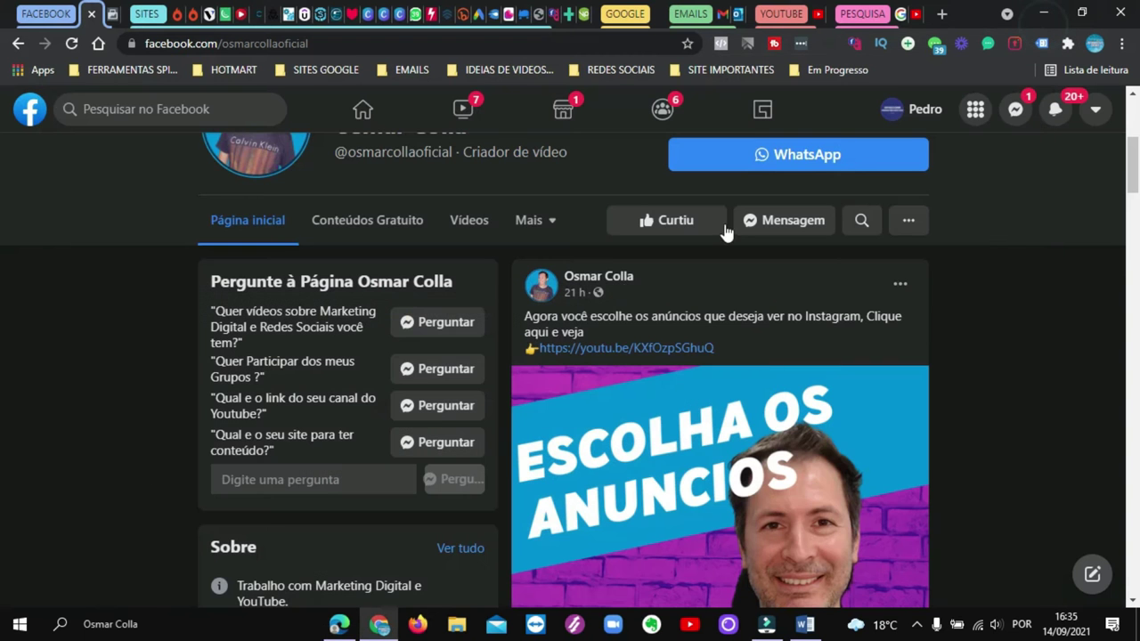
pyautogui.scroll(4, 590, 191)
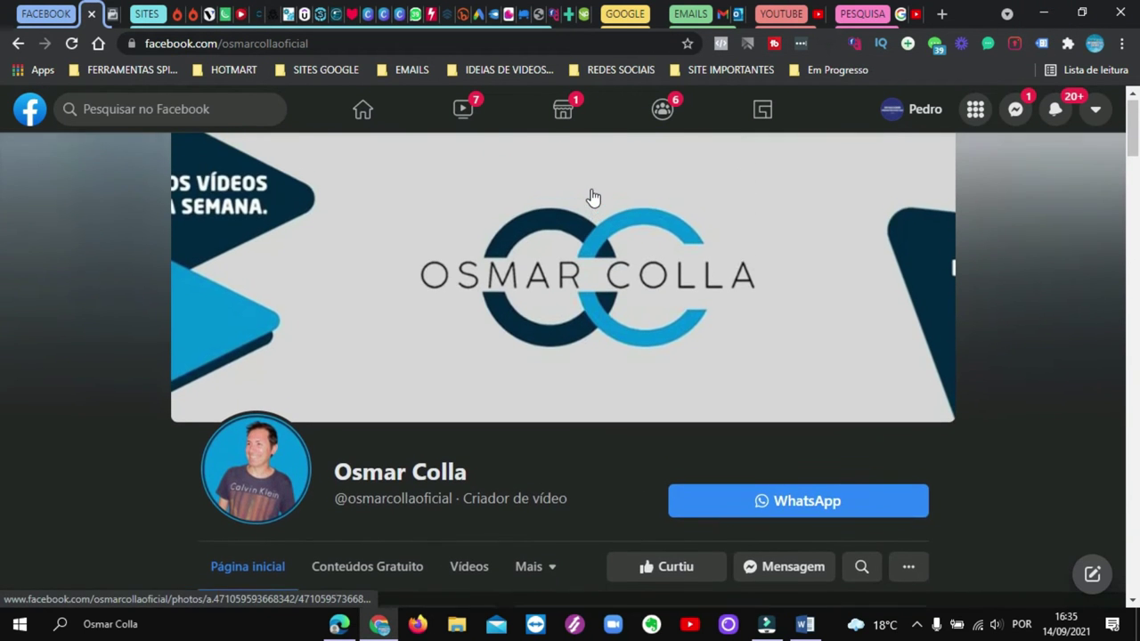
pyautogui.scroll(-5, 588, 199)
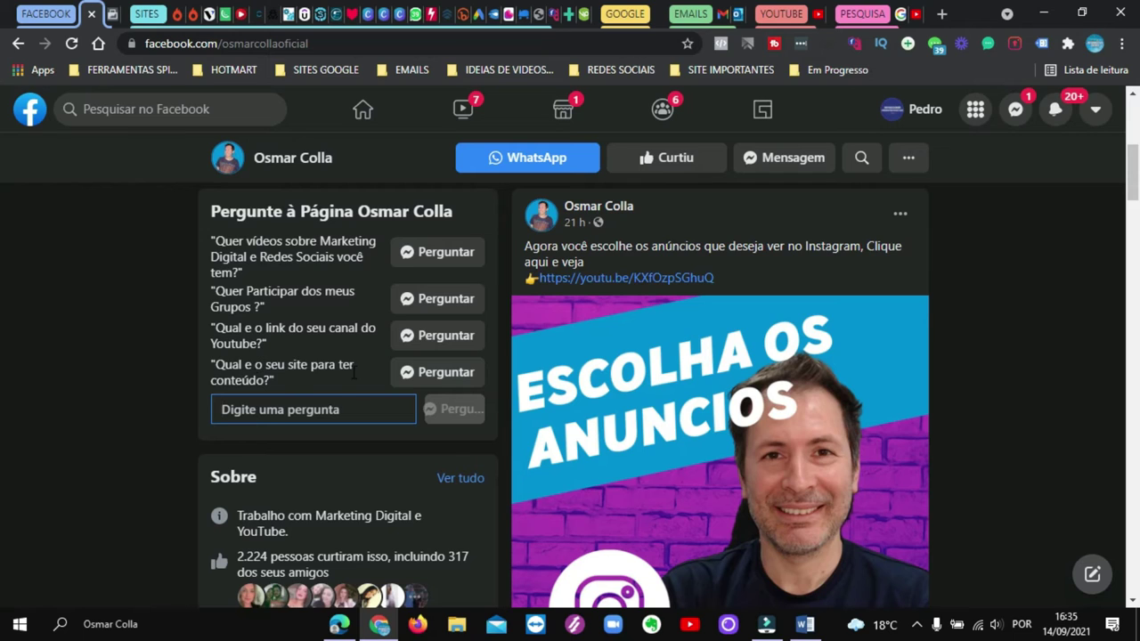
pyautogui.click(450, 372)
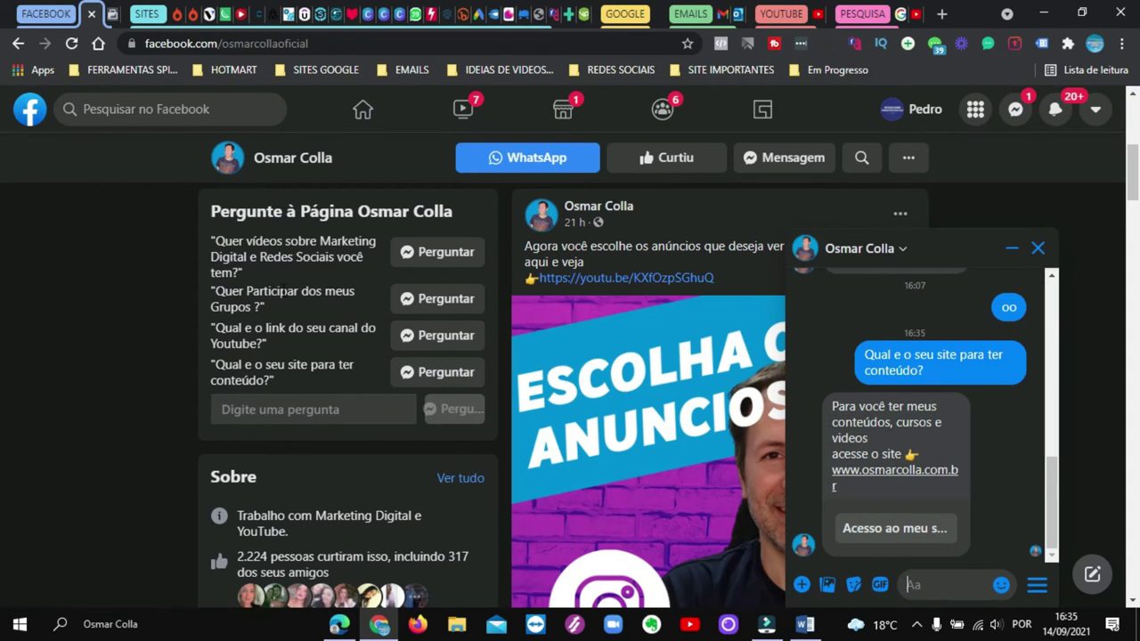
# - Ask the Page "Quer Participar dos meus Grupos ?" and examine the automatic reply with its group links and buttons
pyautogui.click(439, 302)
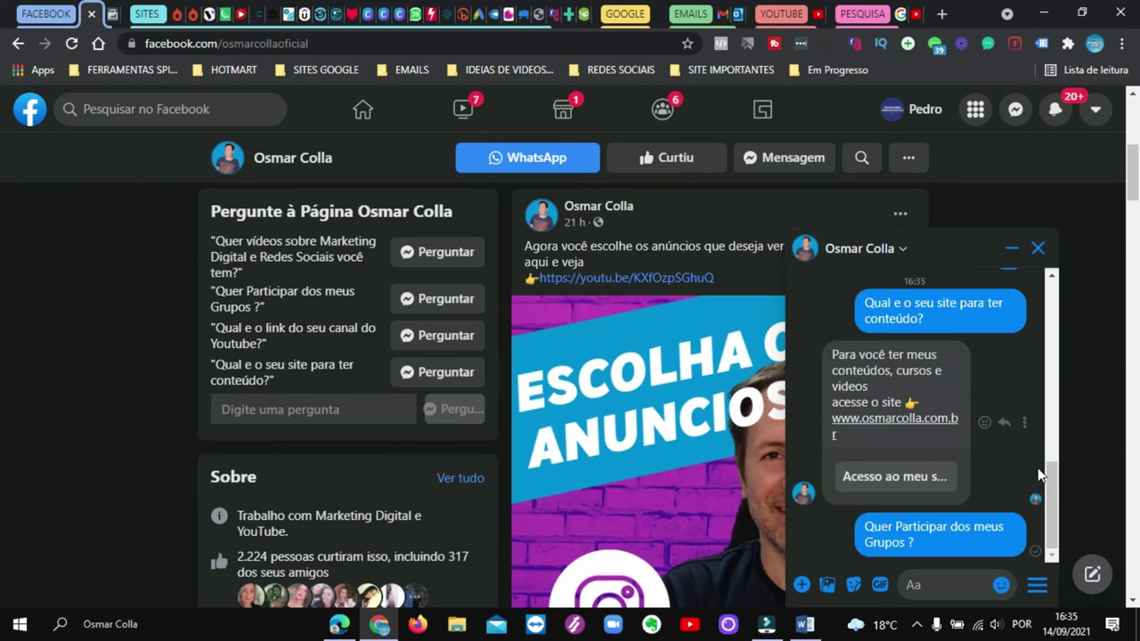
pyautogui.scroll(3, 960, 394)
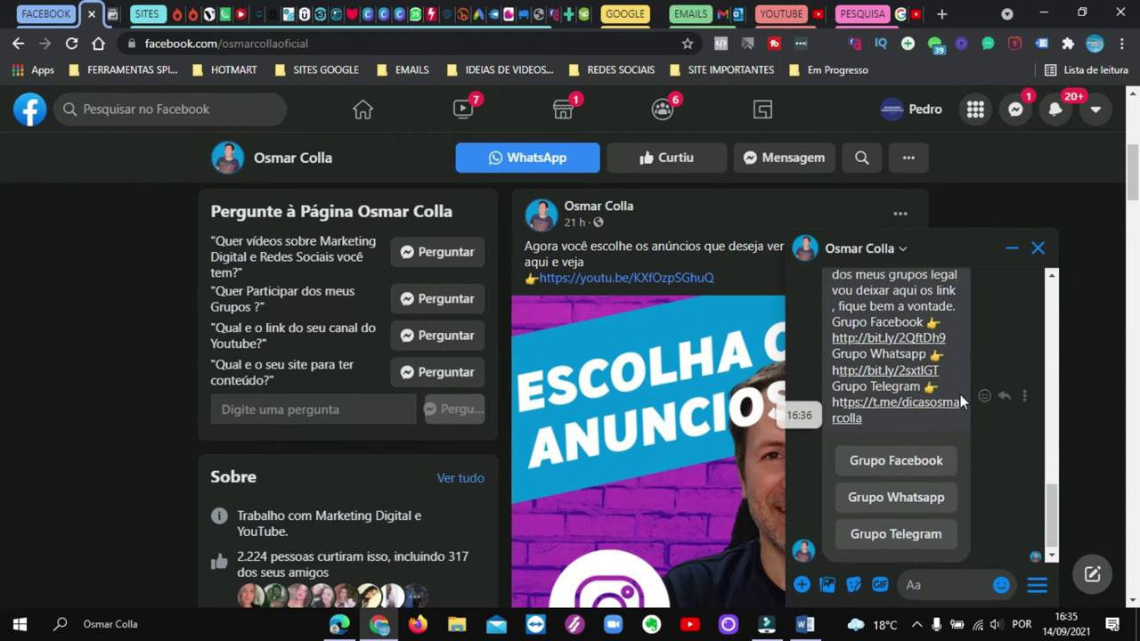
pyautogui.scroll(-1, 960, 395)
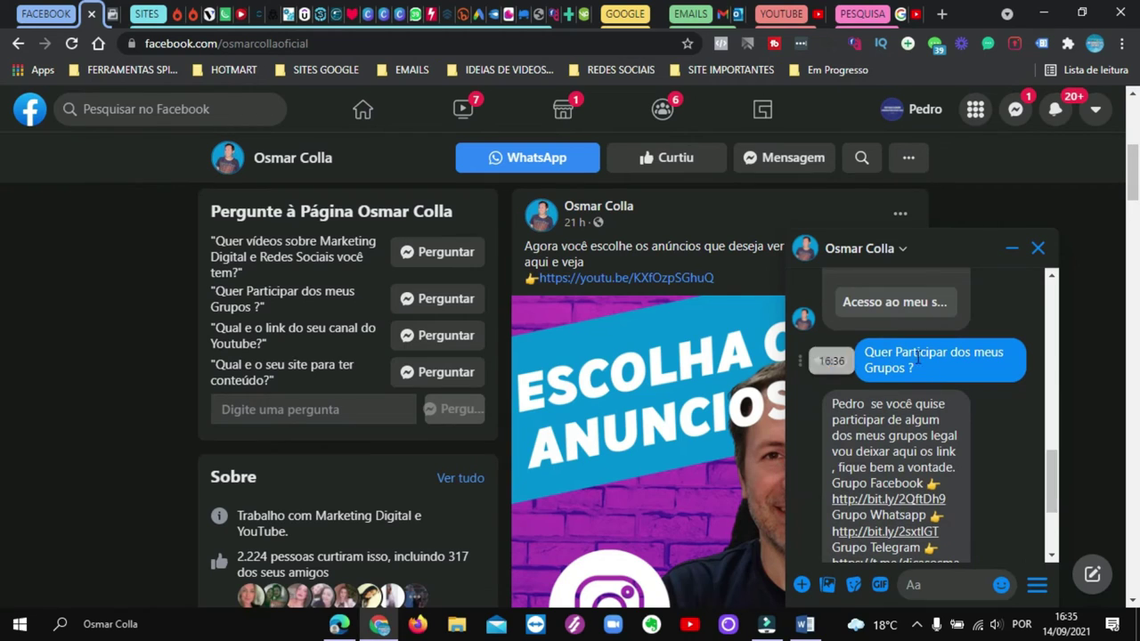
pyautogui.scroll(-1, 949, 388)
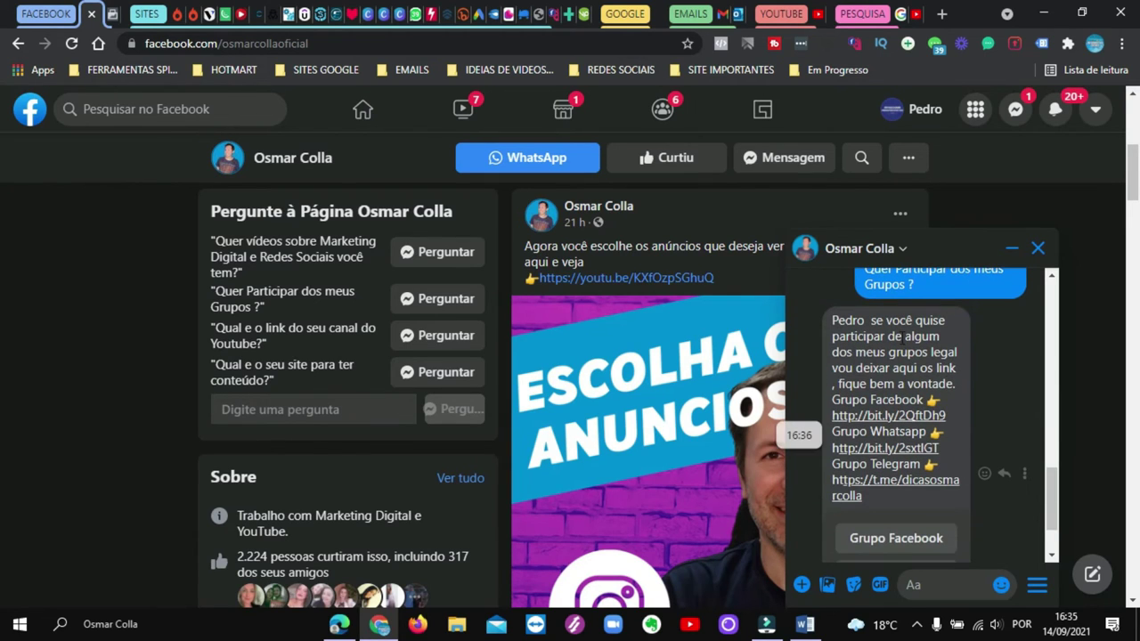
# - Check the group buttons ending the automatic reply, close the chat and ask the Page "Qual e o link do seu canal do Youtube?"
pyautogui.scroll(-1, 931, 389)
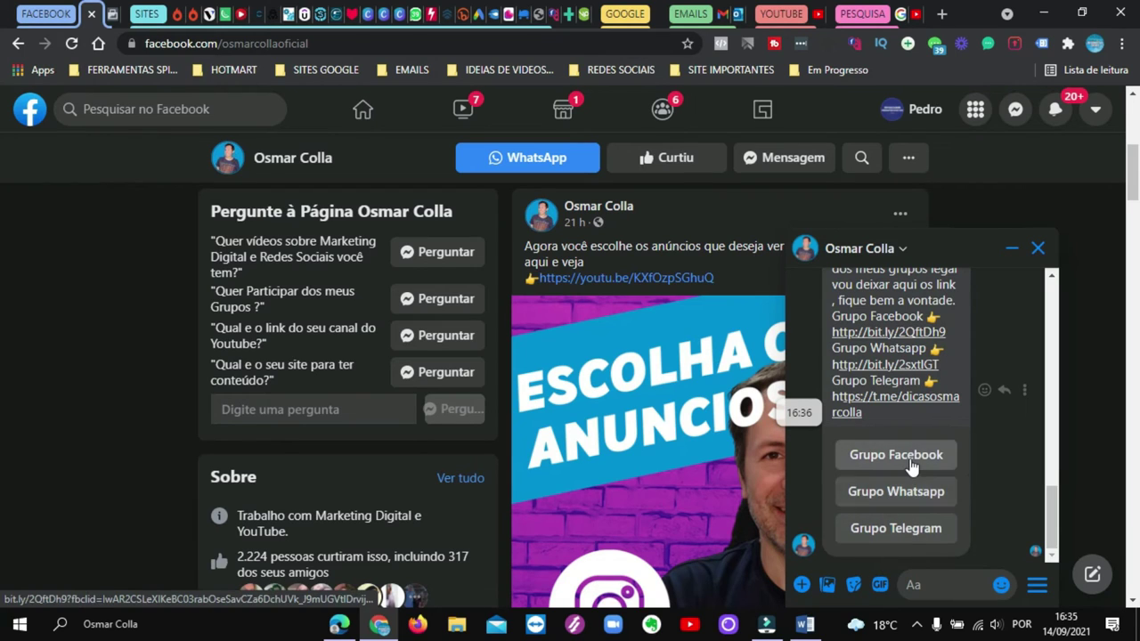
pyautogui.click(1038, 249)
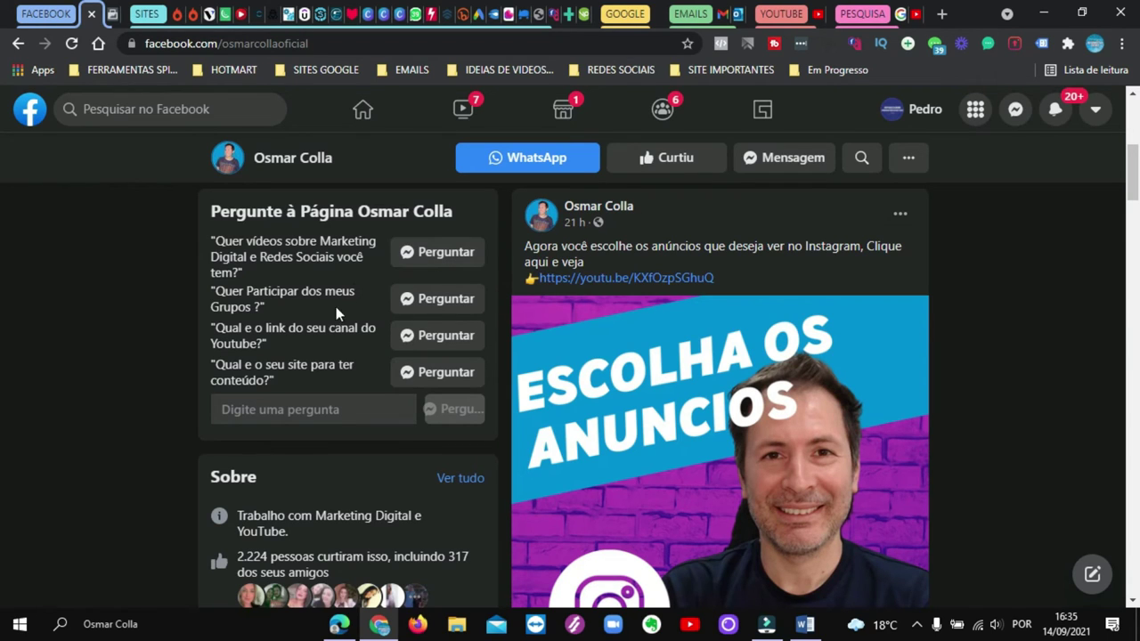
pyautogui.click(450, 337)
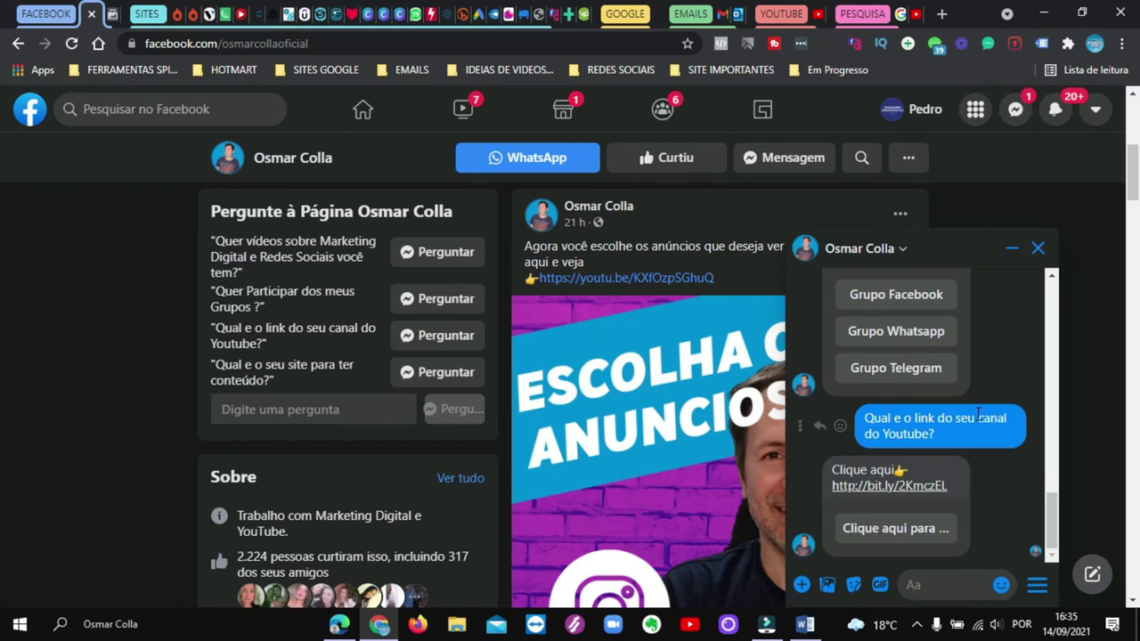
# - View the list of frequent questions offered inside the Page's chat and close the conversation
pyautogui.click(1038, 585)
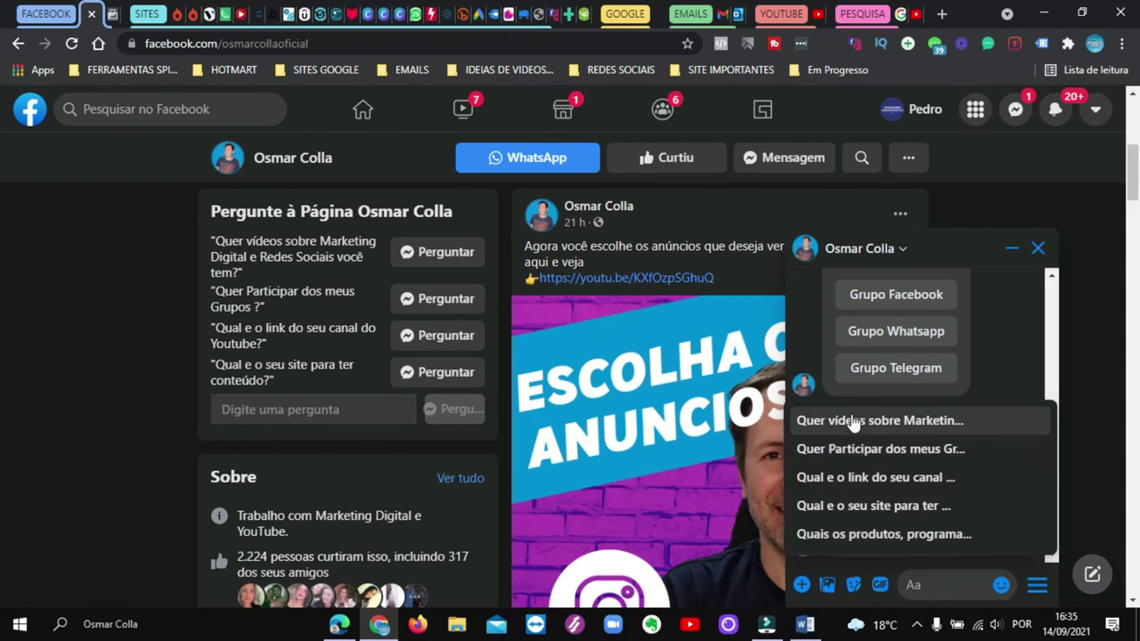
pyautogui.click(1026, 367)
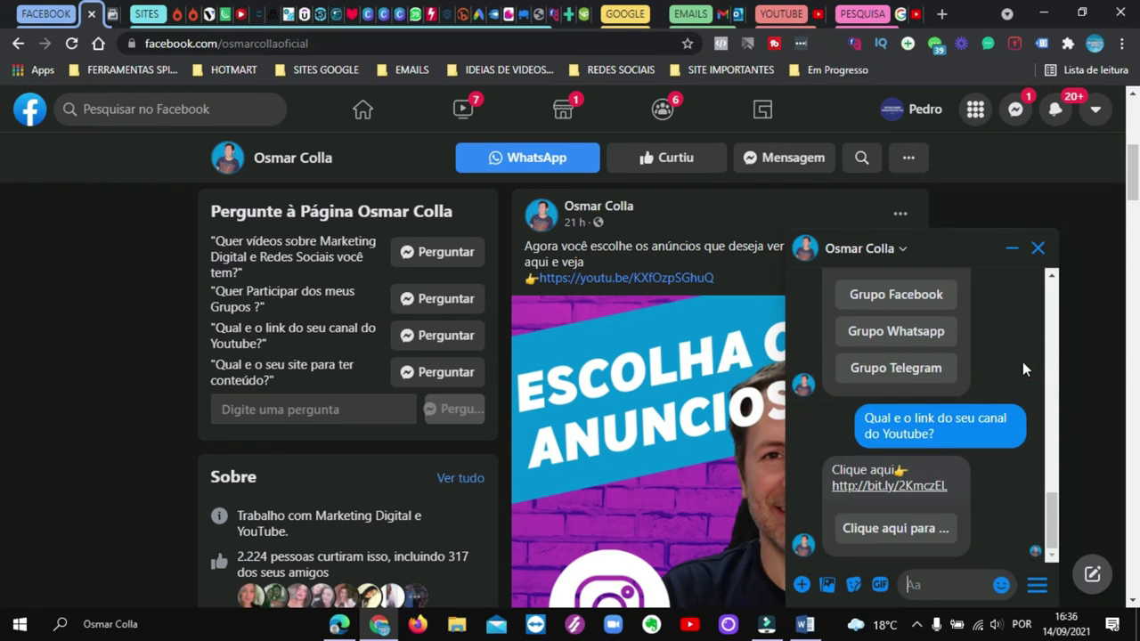
pyautogui.scroll(5, 728, 368)
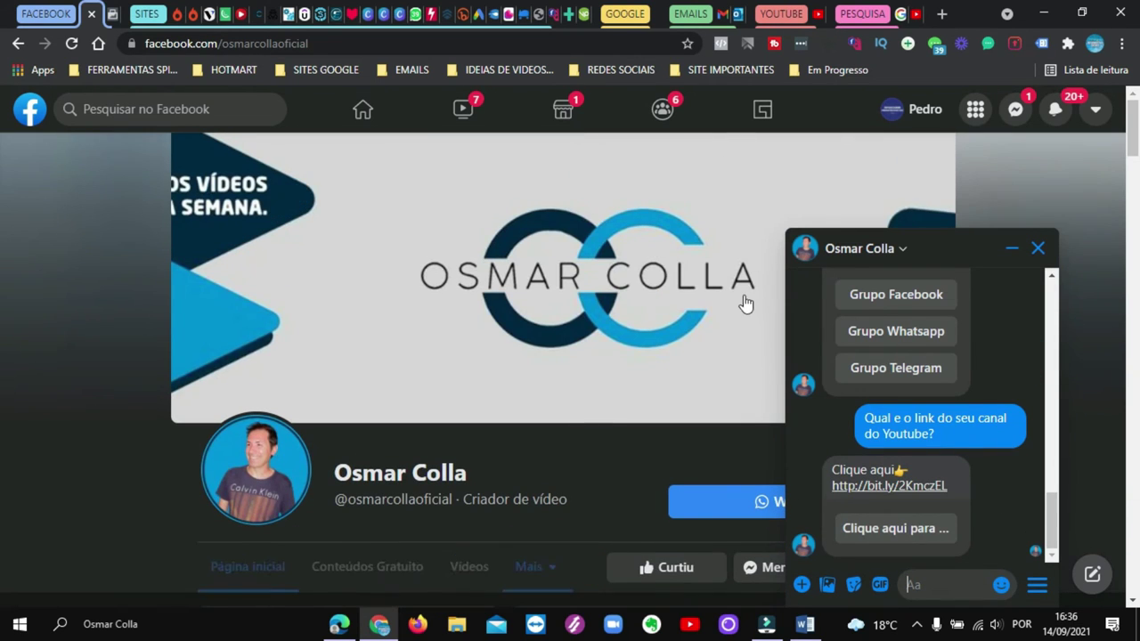
pyautogui.click(1037, 249)
pyautogui.scroll(-5, 630, 251)
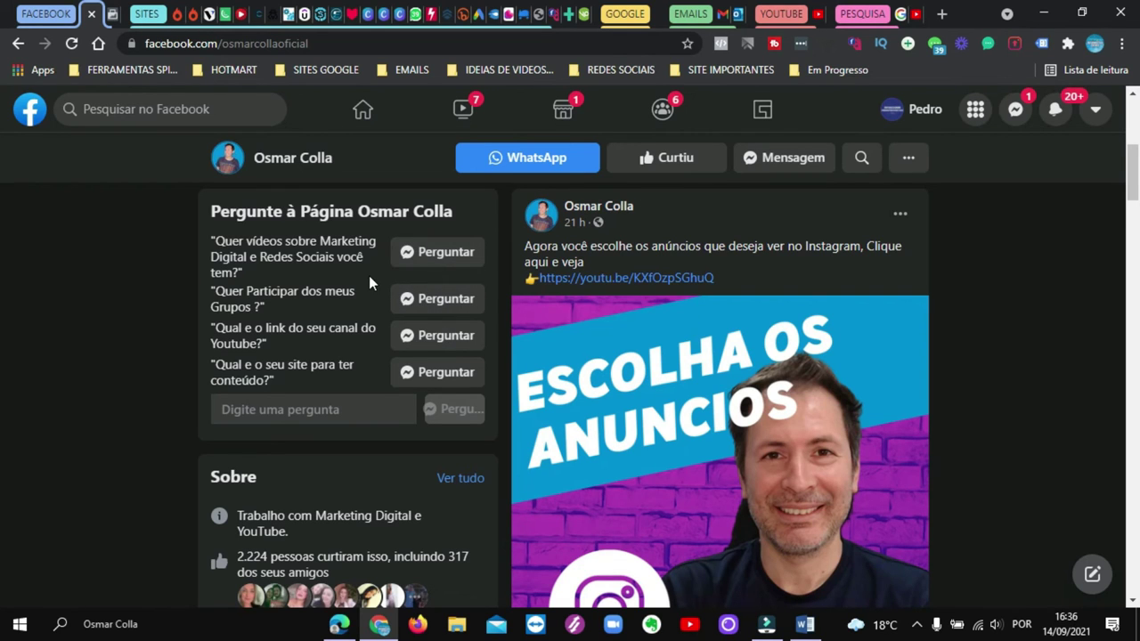
pyautogui.scroll(2, 368, 275)
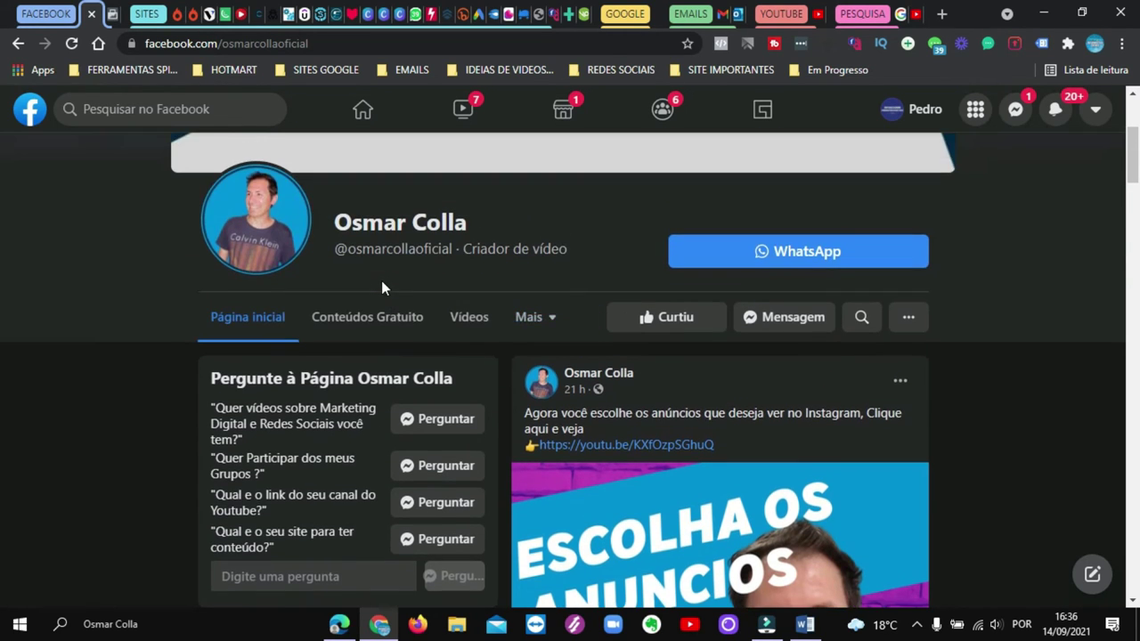
pyautogui.scroll(-2, 381, 281)
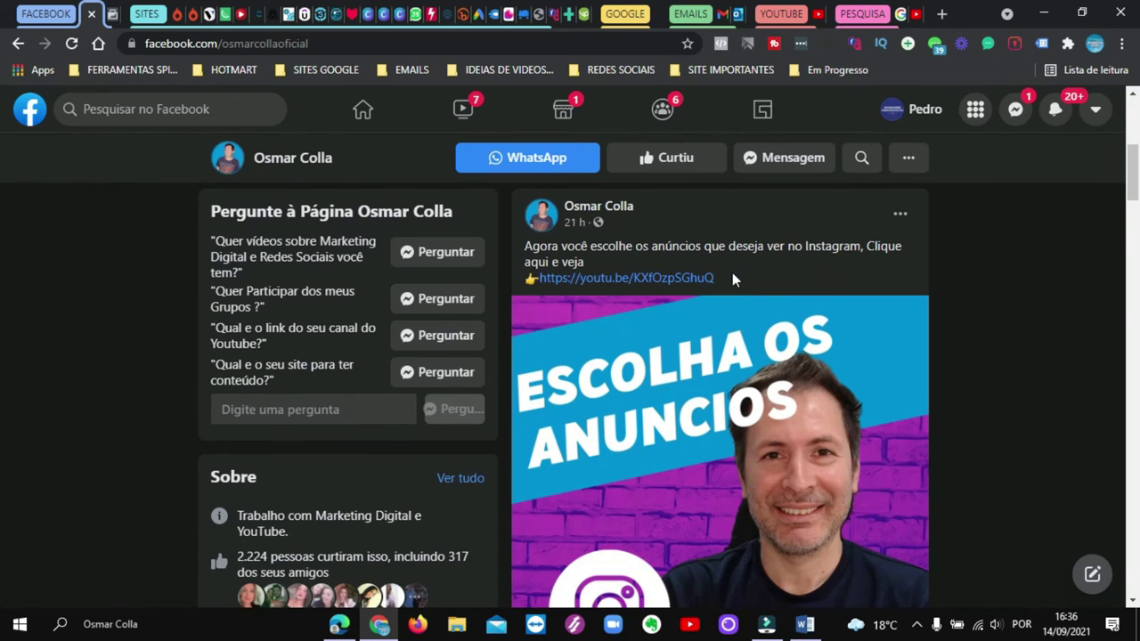